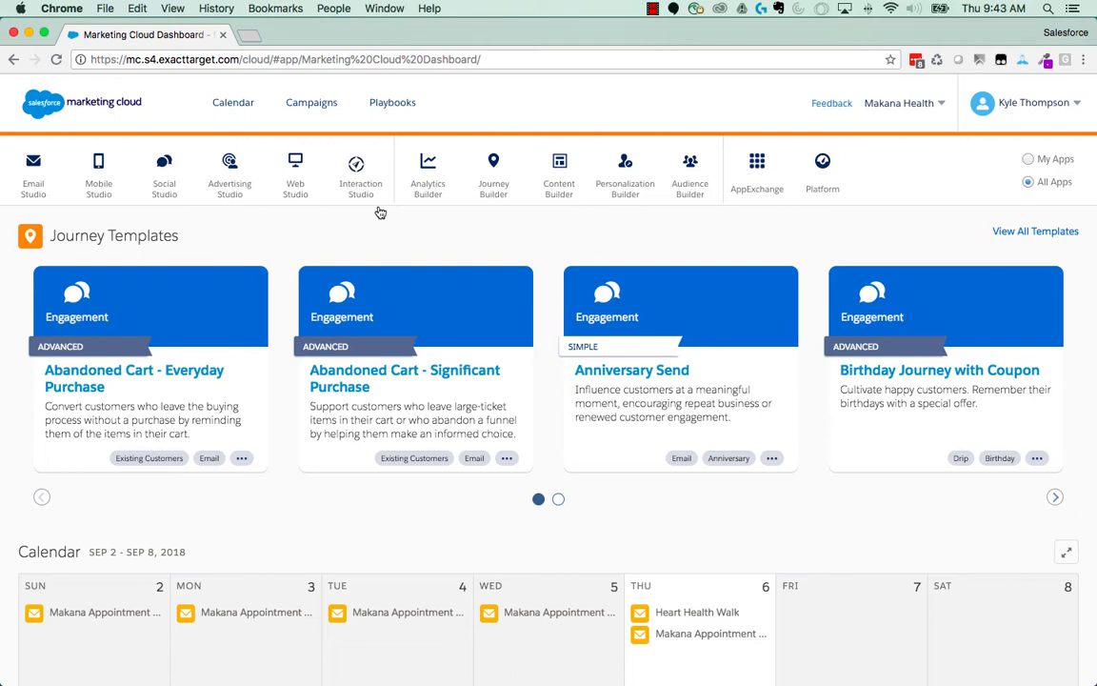
- Open the Master Subscriber List data extension from the Marketing Cloud folder in Email Studio
mouse_move(34, 195)
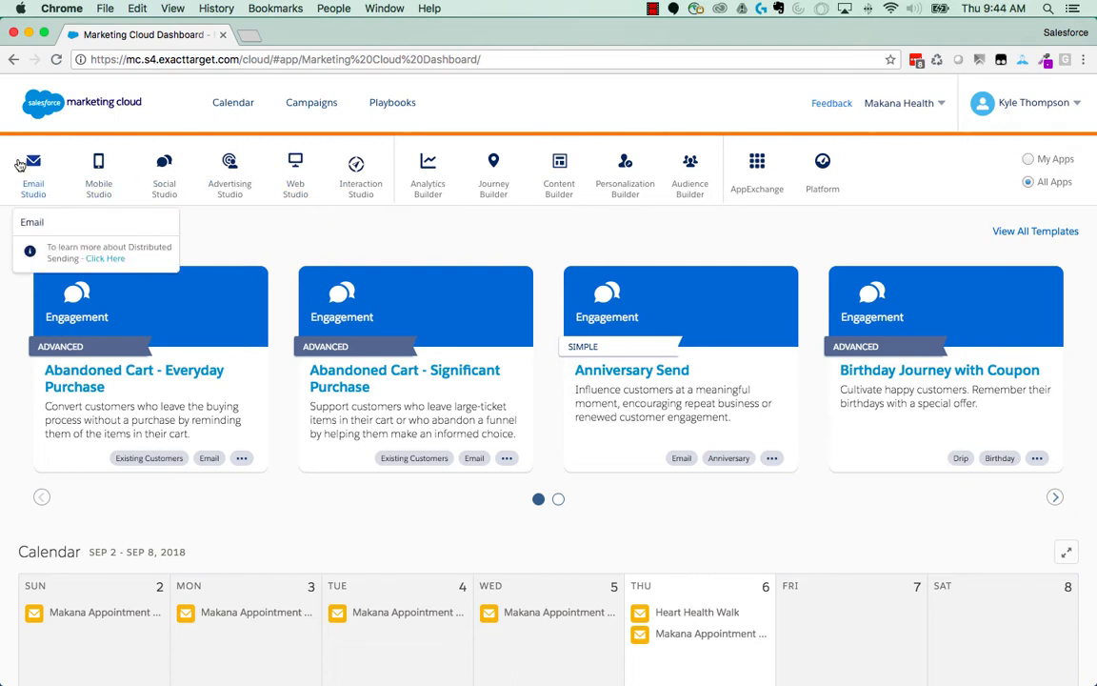
left_click(34, 227)
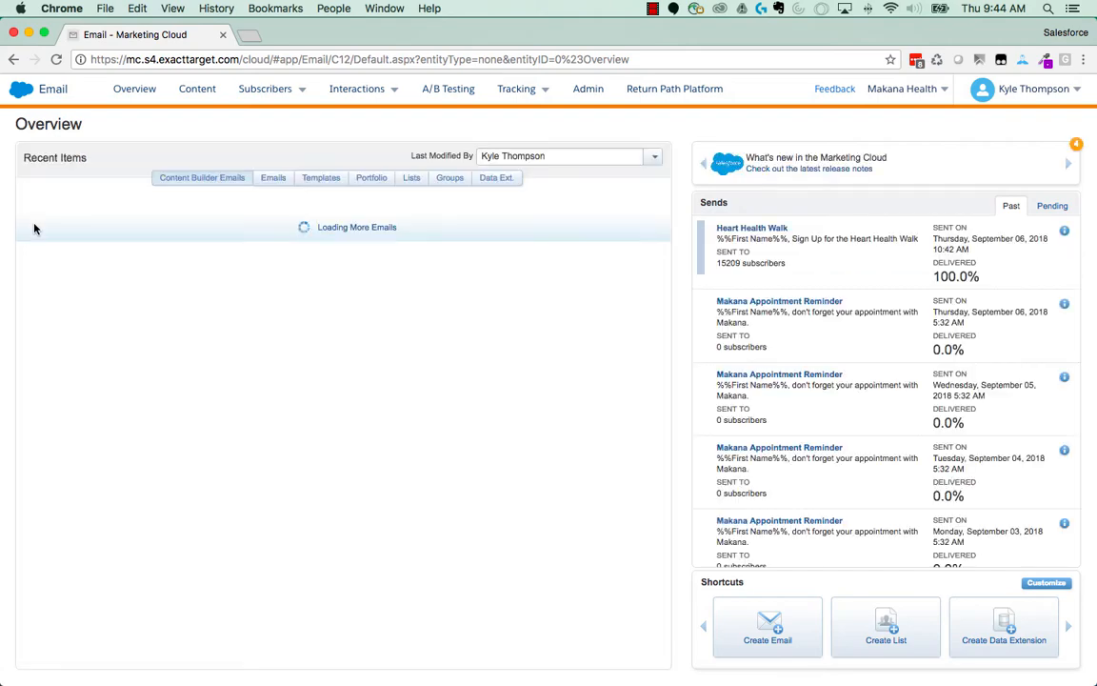
mouse_move(264, 88)
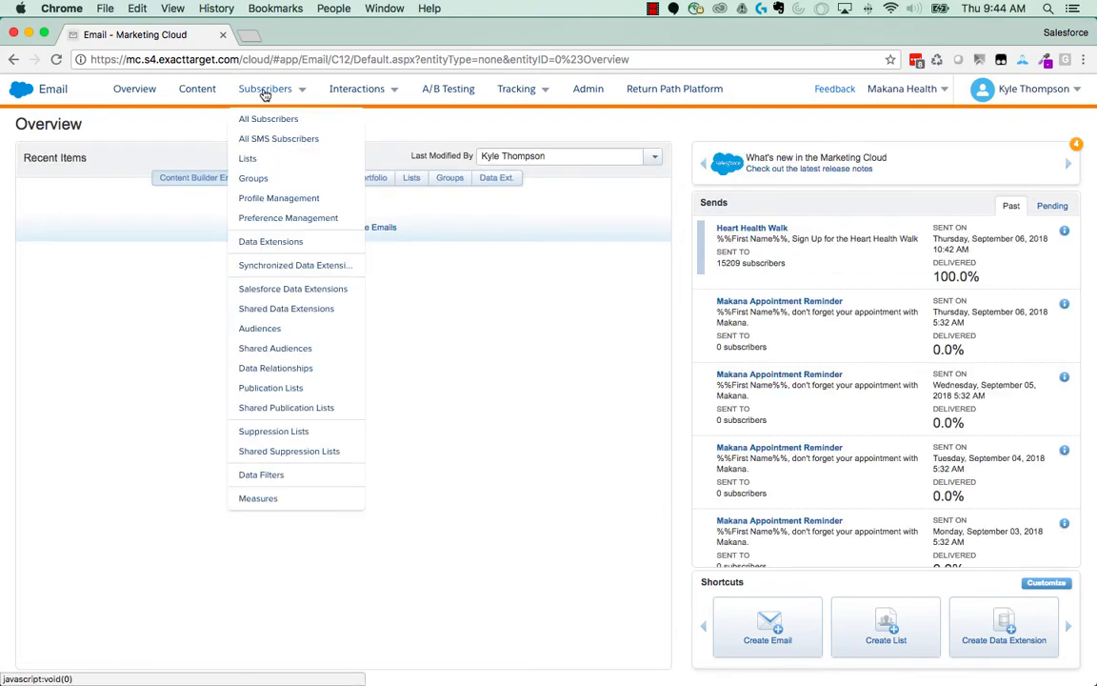
left_click(268, 242)
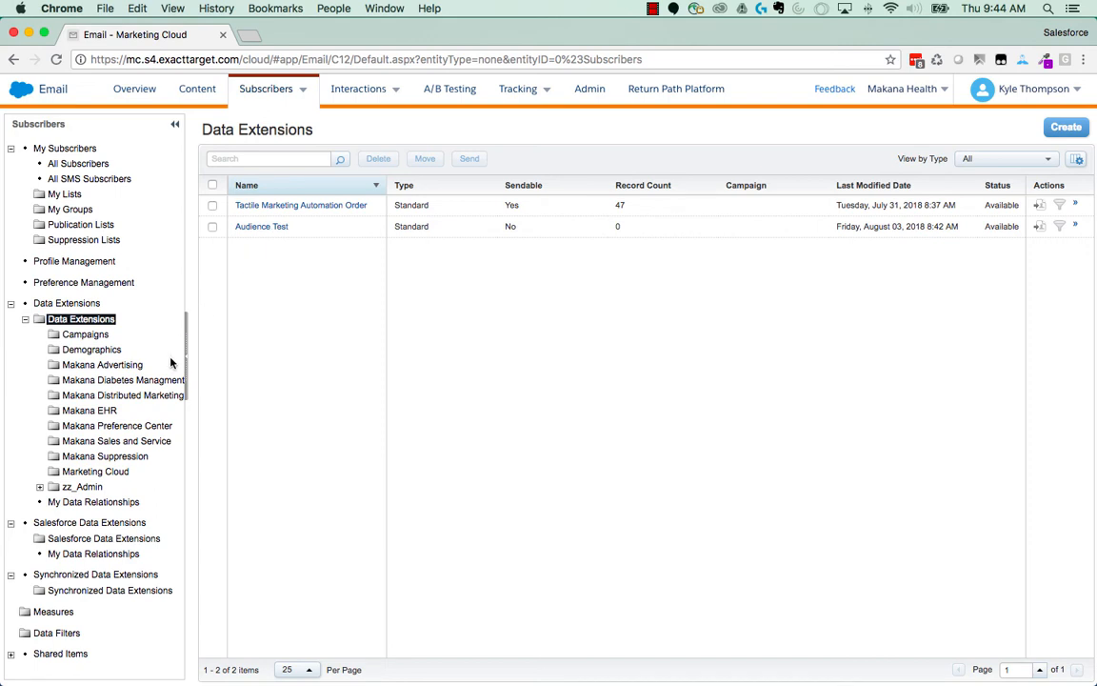
left_click(100, 471)
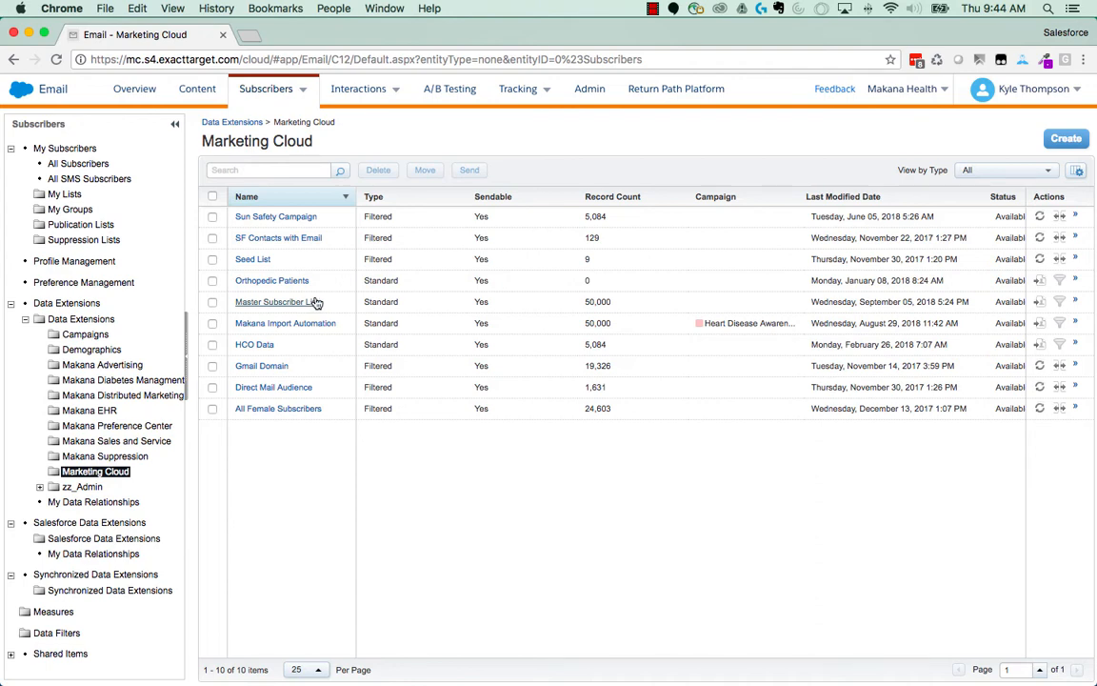
left_click(292, 303)
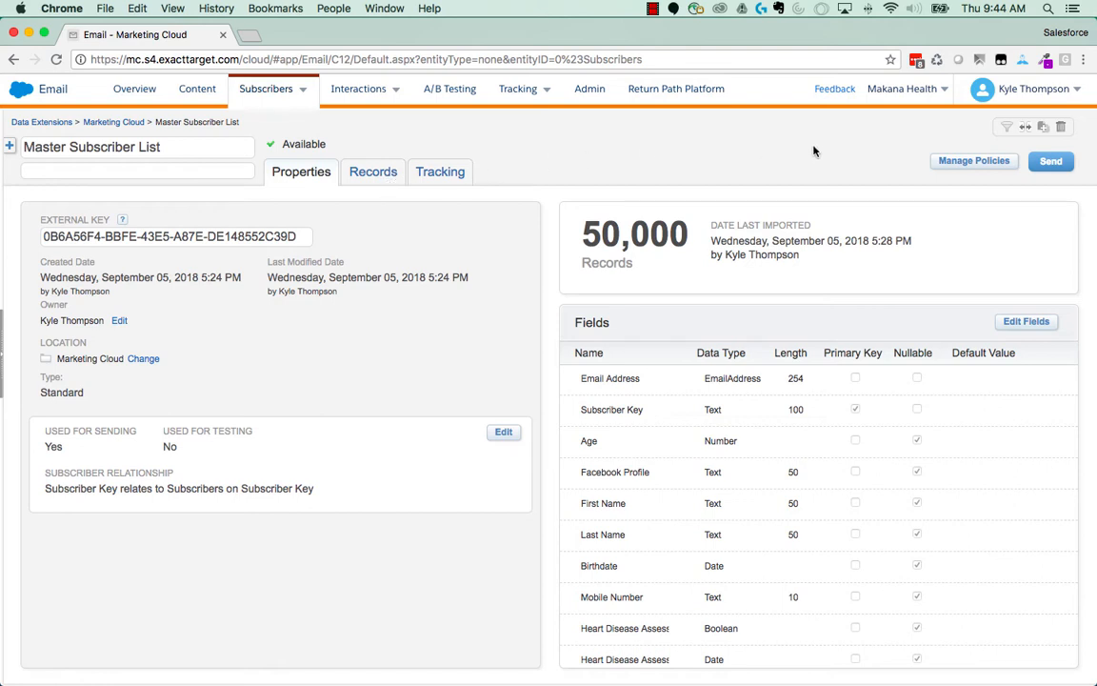
- Start a filter on the Master Subscriber List with the condition Events Opt In is true
left_click(1009, 131)
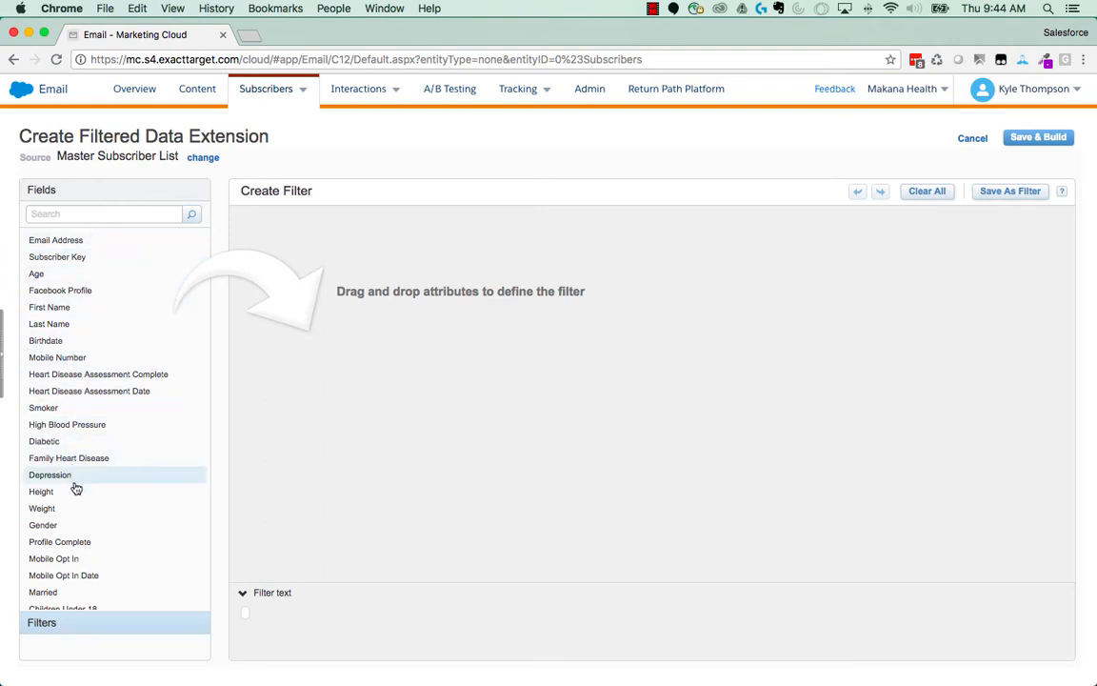
left_click(78, 212)
type("Eve")
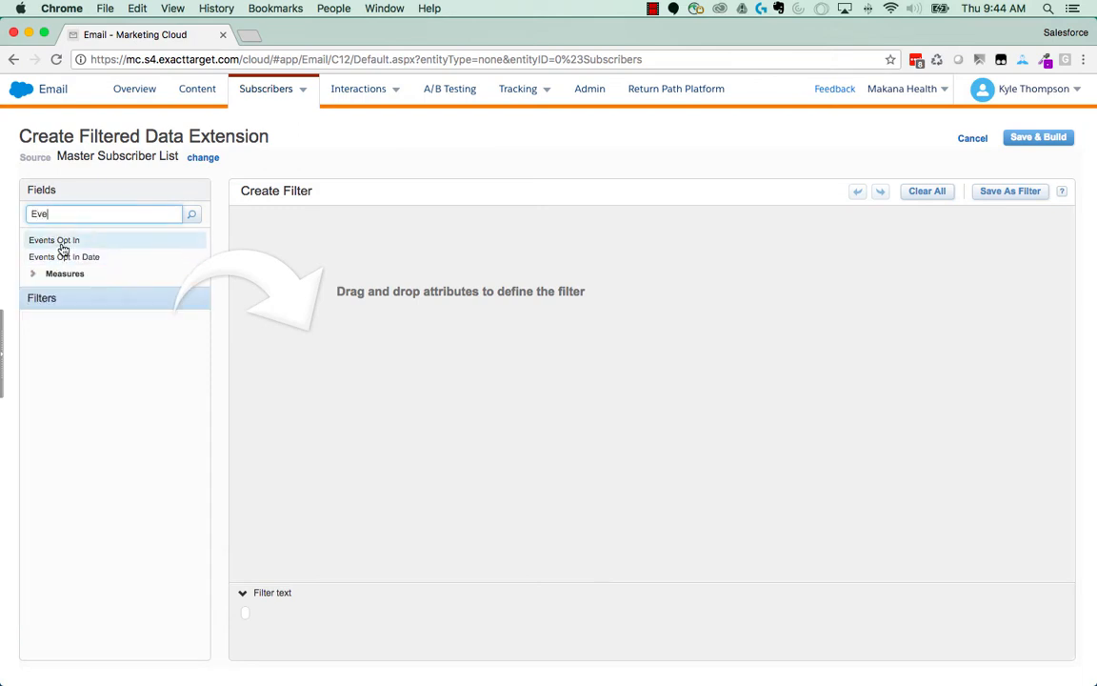
left_click_drag(59, 241, 338, 248)
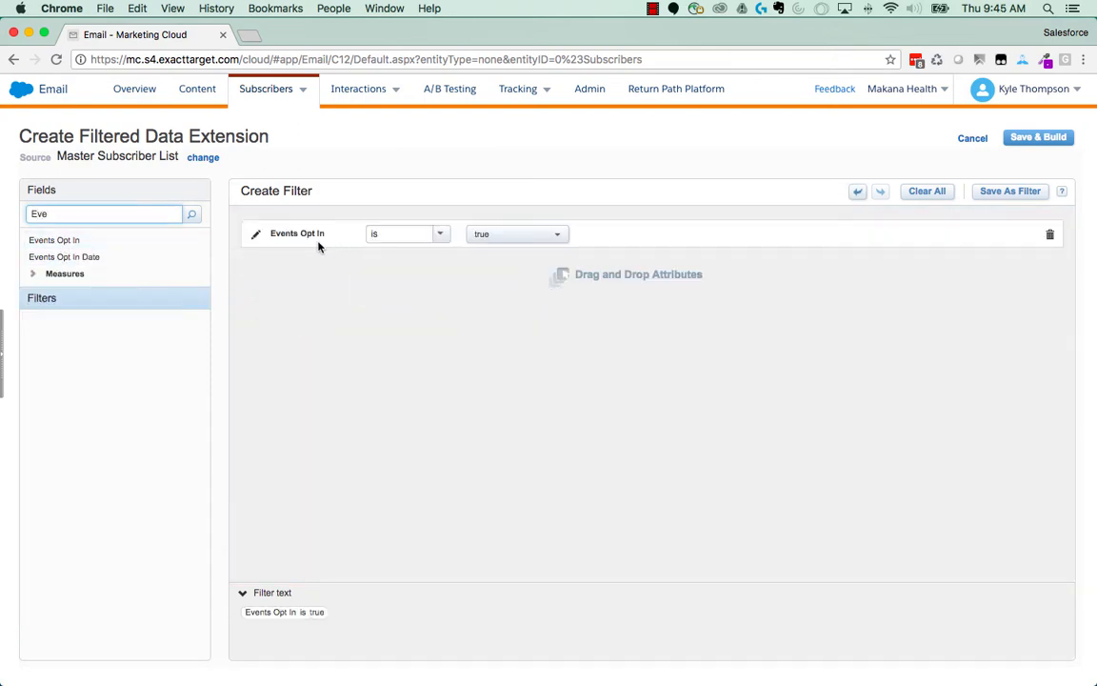
- Save and build the filtered data extension as "Health Heart Walk" in the Campaigns folder
left_click(1037, 139)
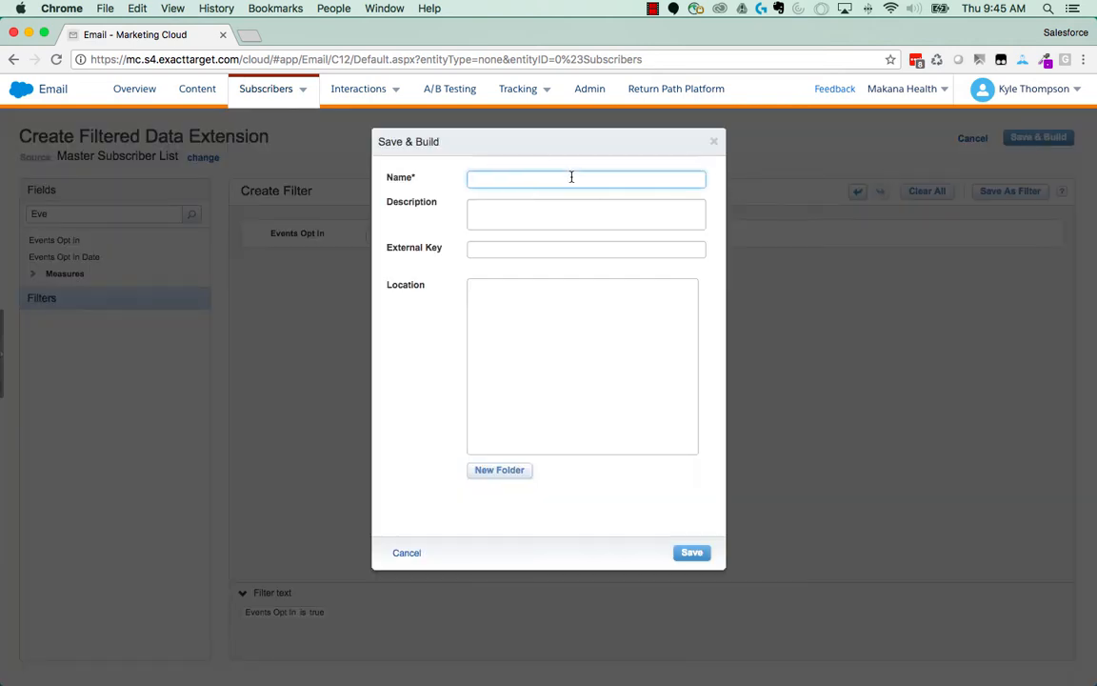
type("Heal")
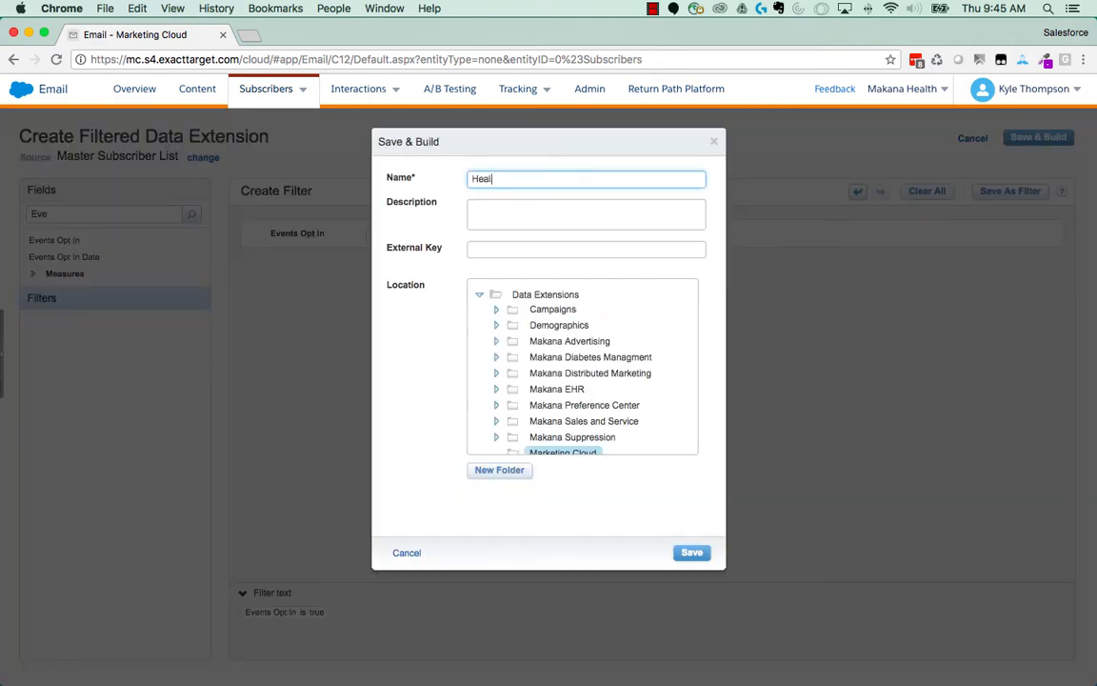
type("th Heart Walk")
left_click(554, 309)
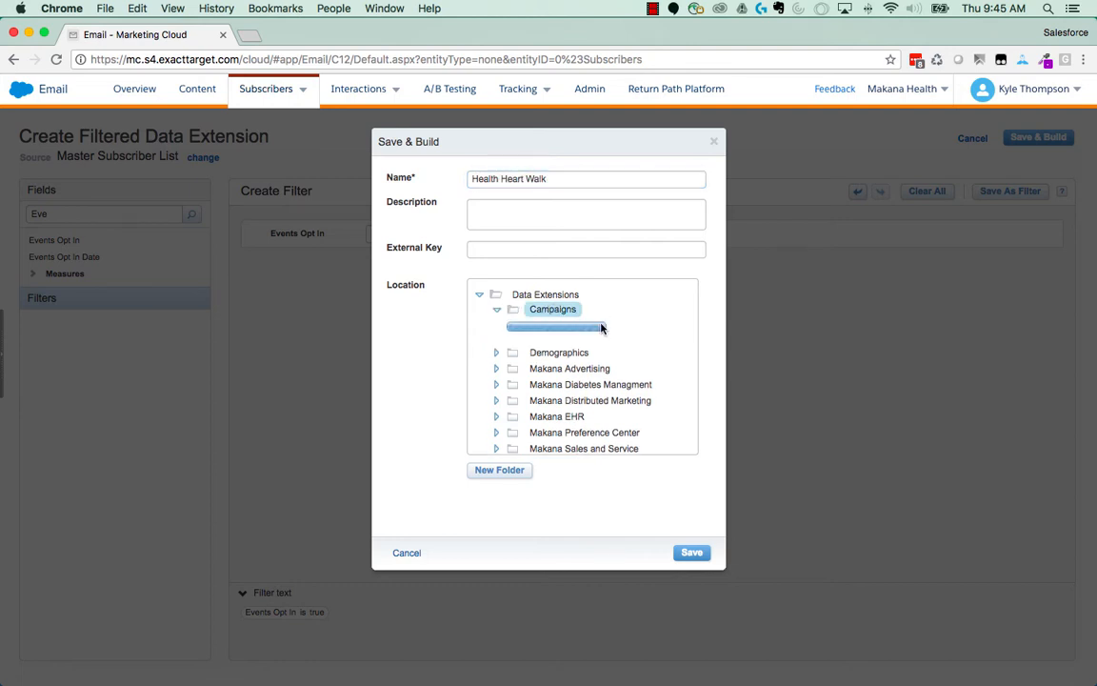
left_click(691, 552)
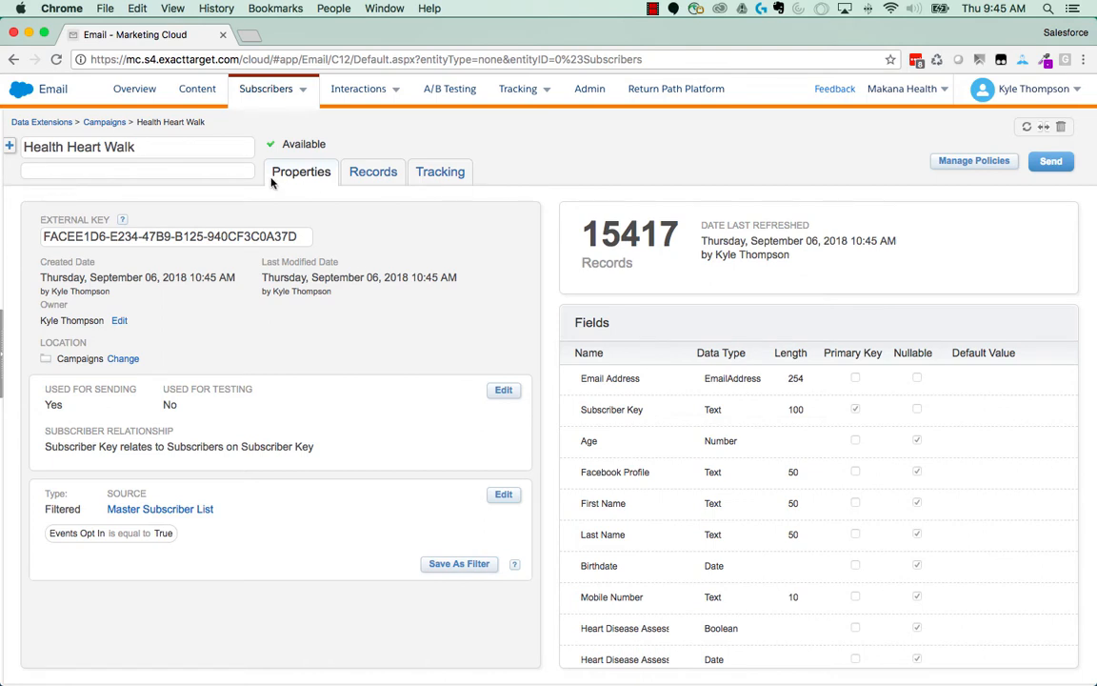
- Create a new email in Content Builder based on the saved Makana Responsive Purple Template
left_click(189, 89)
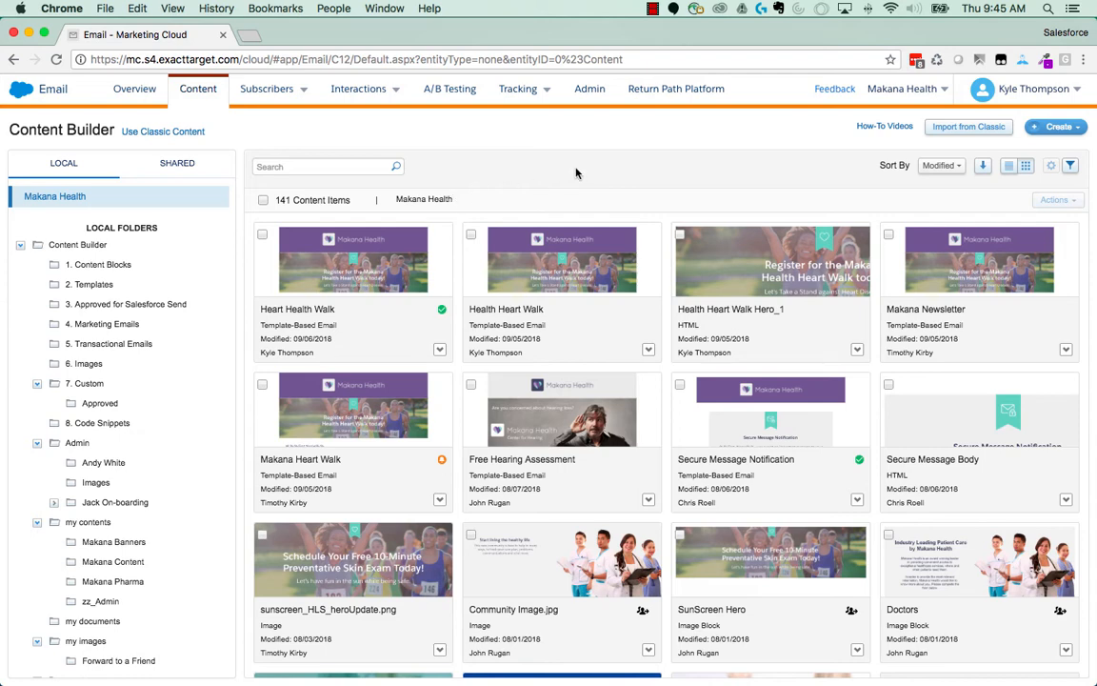
left_click(1061, 130)
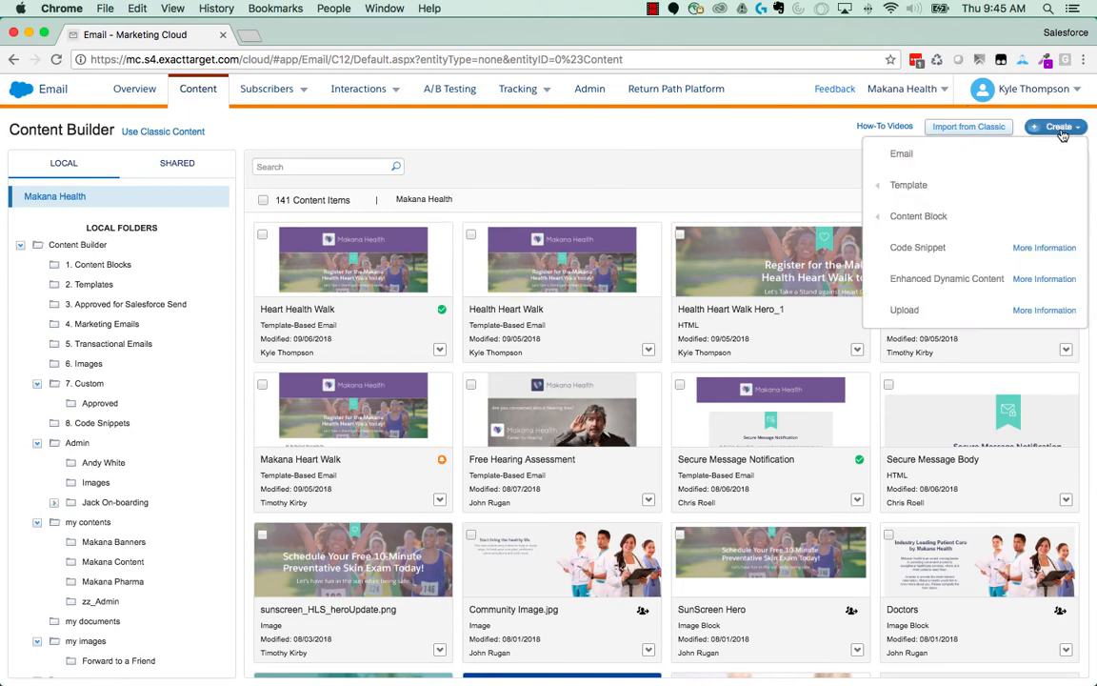
left_click(905, 157)
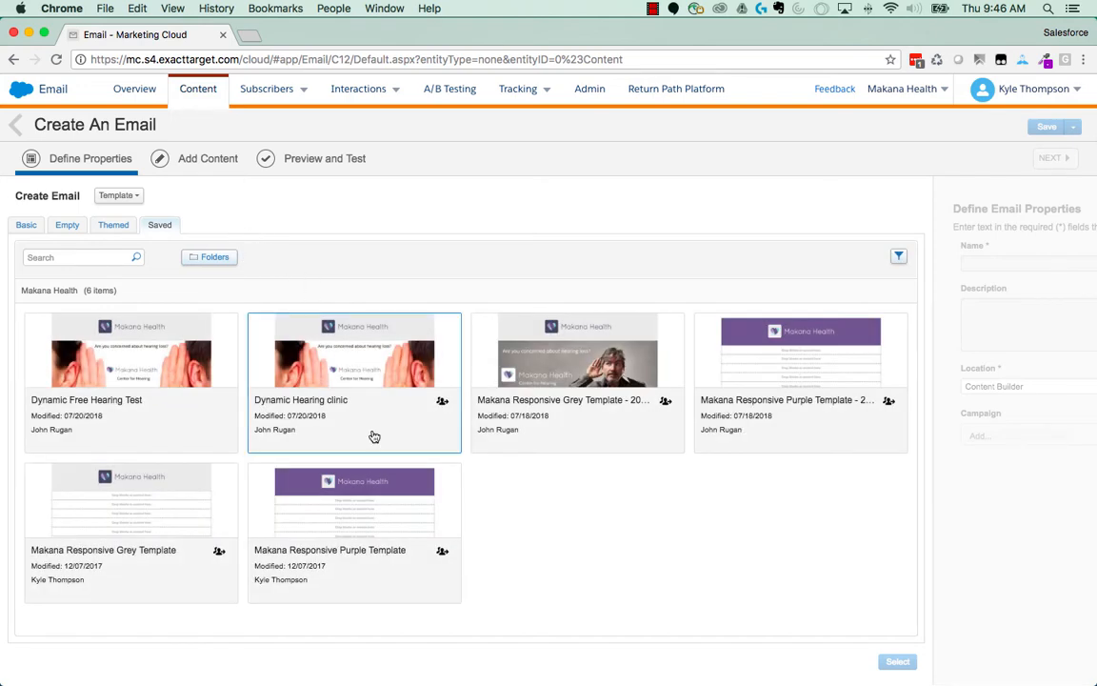
left_click(377, 498)
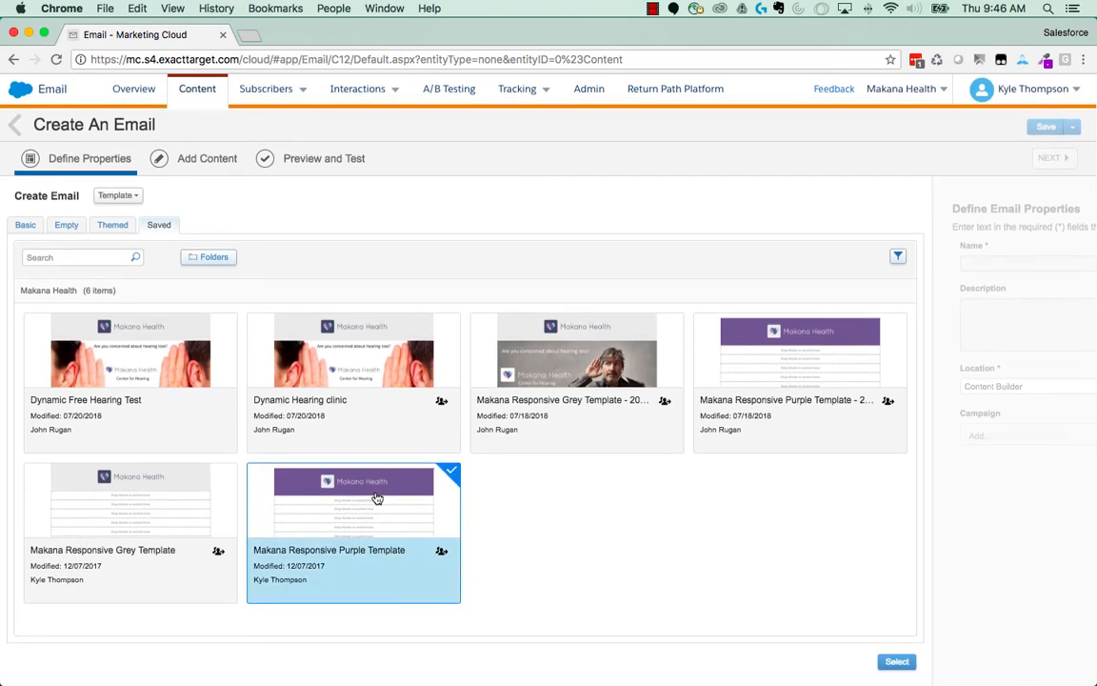
left_click(897, 661)
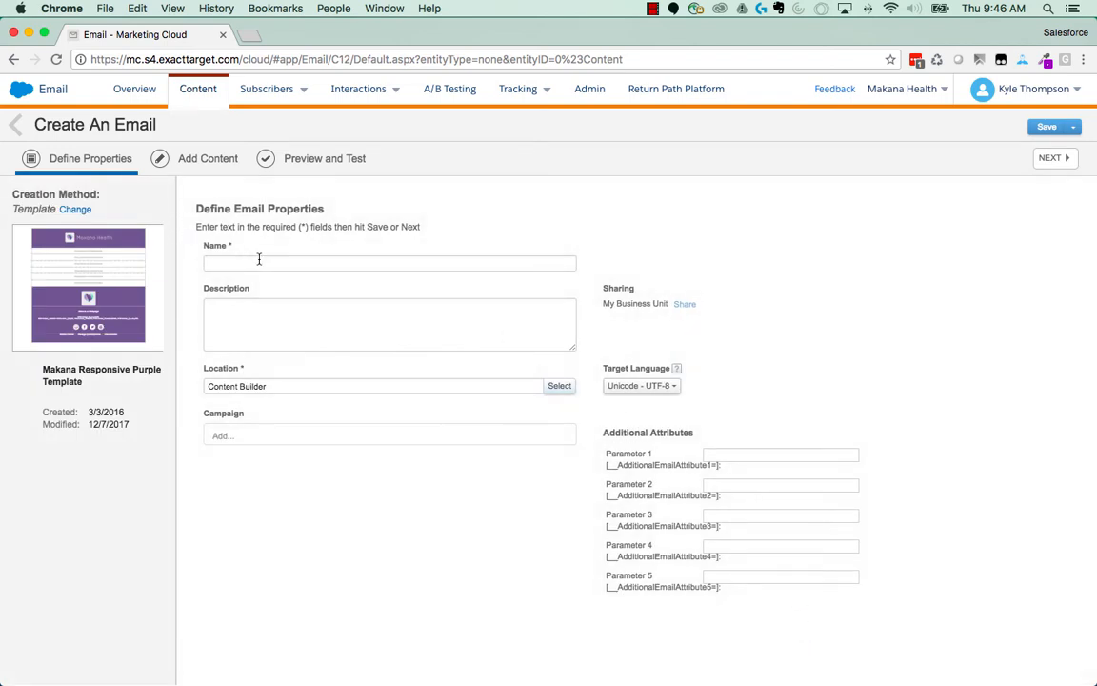
- Name the email "Health Heart Walk Sept", assign it to the Health Heart Walk campaign, and continue to adding content
left_click(256, 260)
type("Health H")
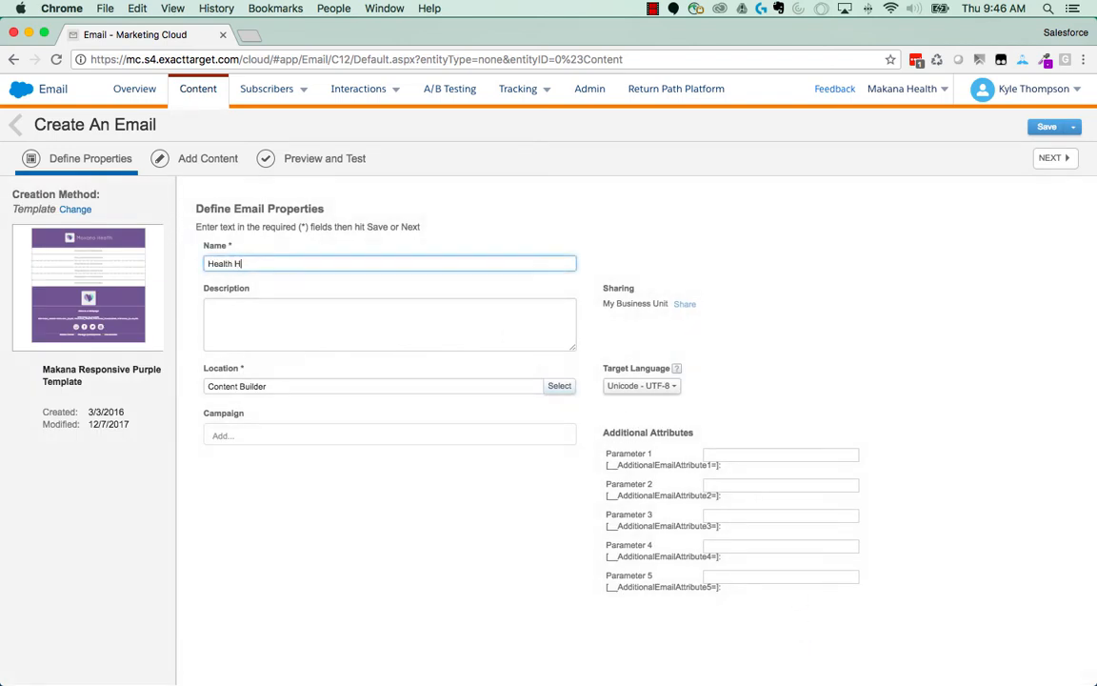
type("eart Walk Sept")
left_click(220, 436)
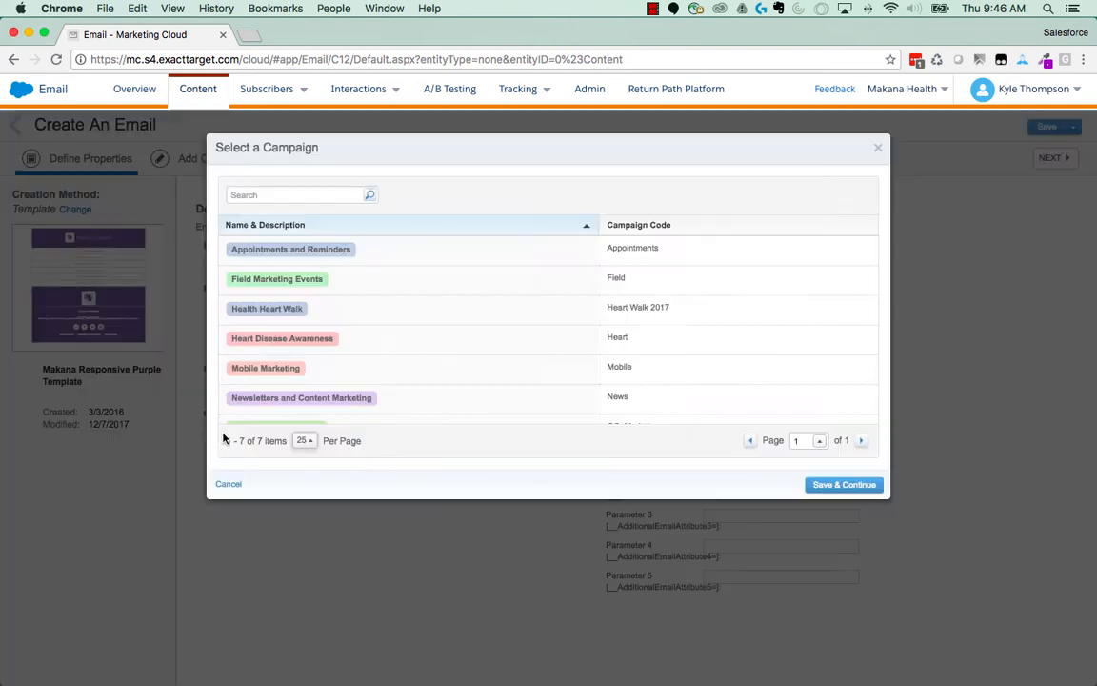
left_click(262, 308)
left_click(844, 485)
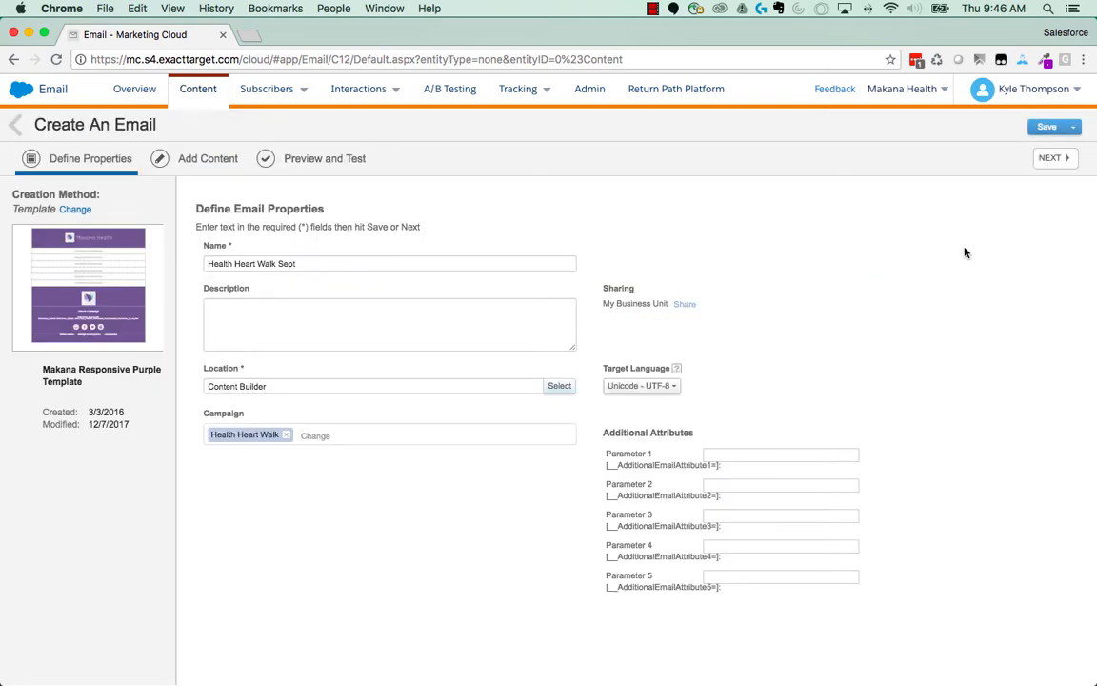
left_click(1053, 158)
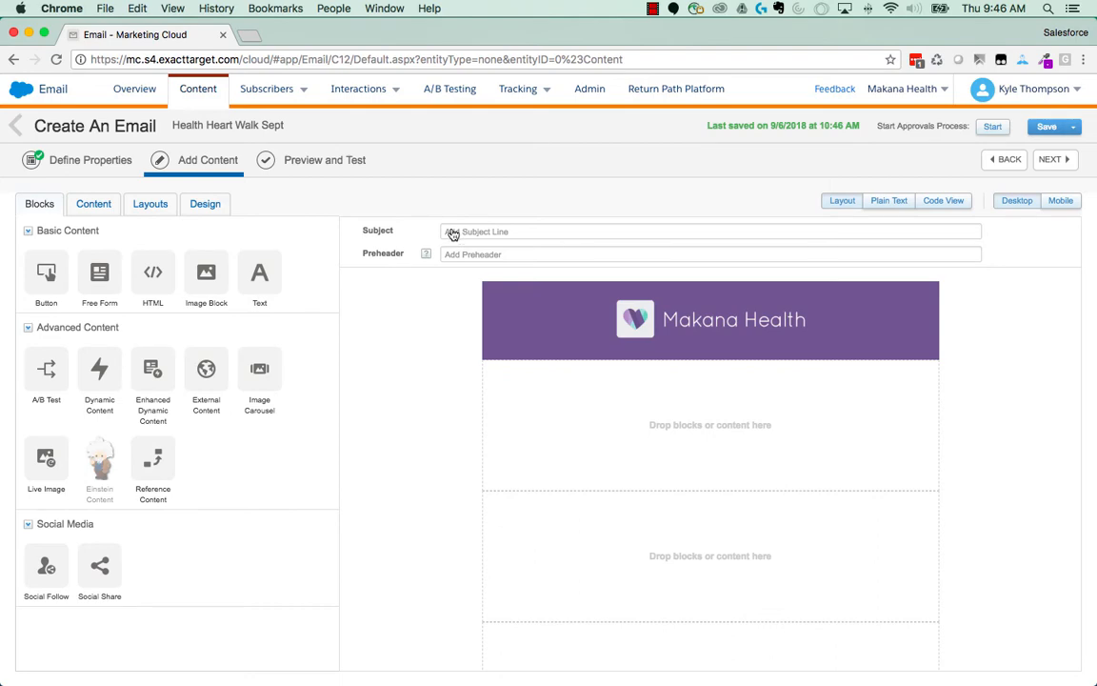
- Set the Health Heart Walk data extension from the Campaigns folder as the data source for subject line personalization
left_click(452, 233)
left_click(483, 255)
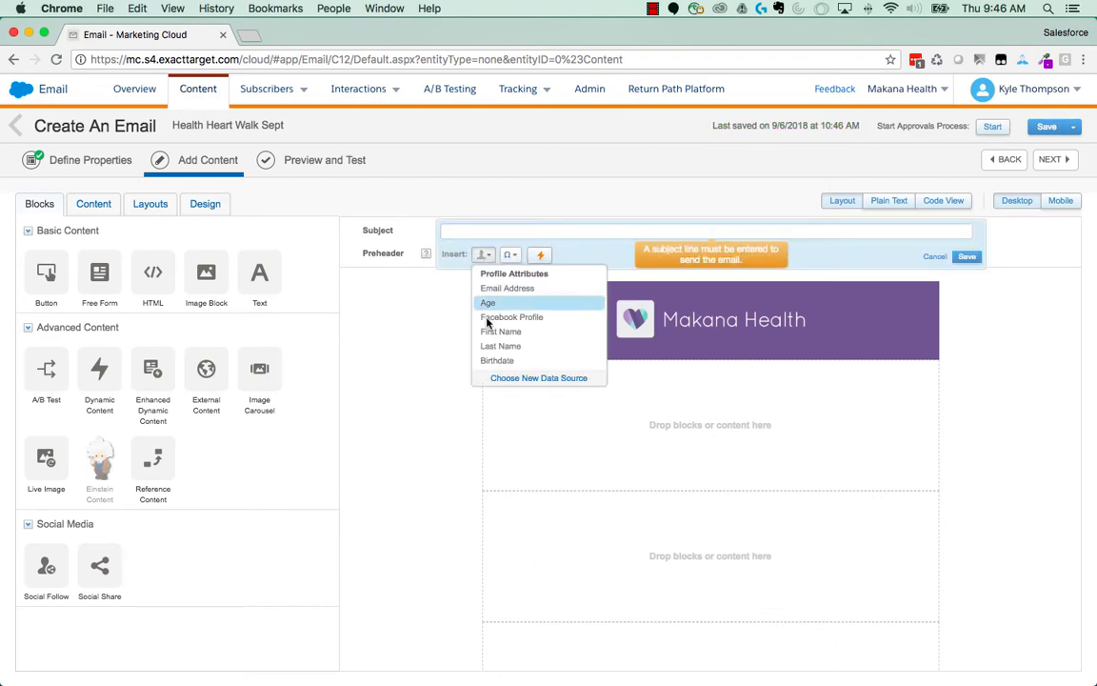
left_click(504, 378)
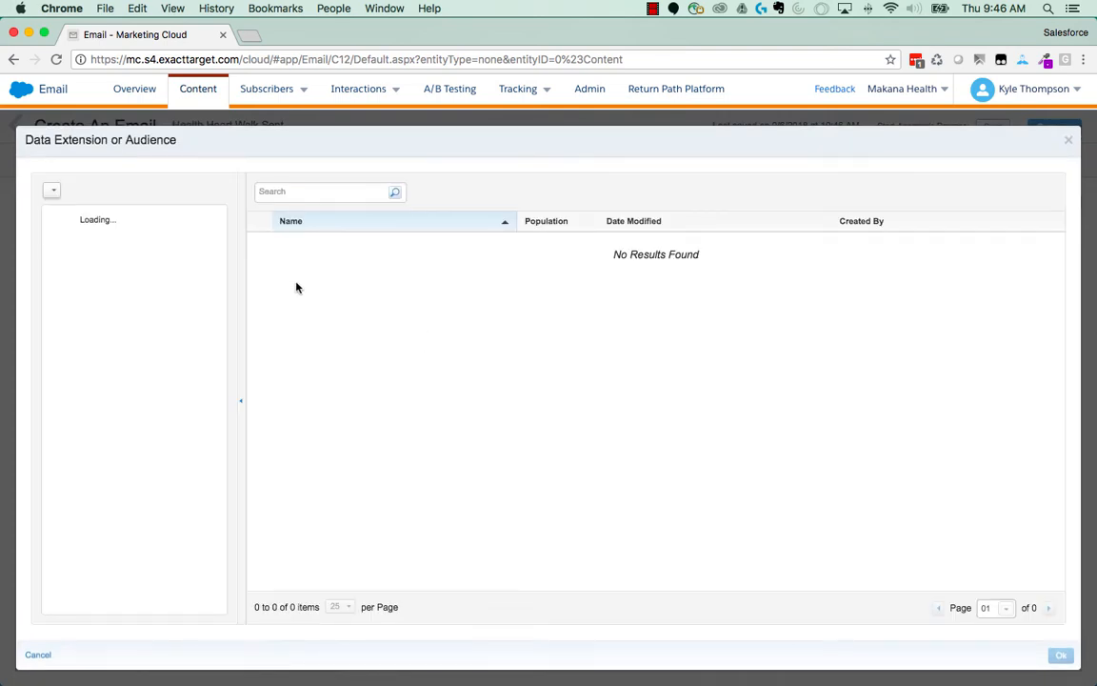
left_click(110, 224)
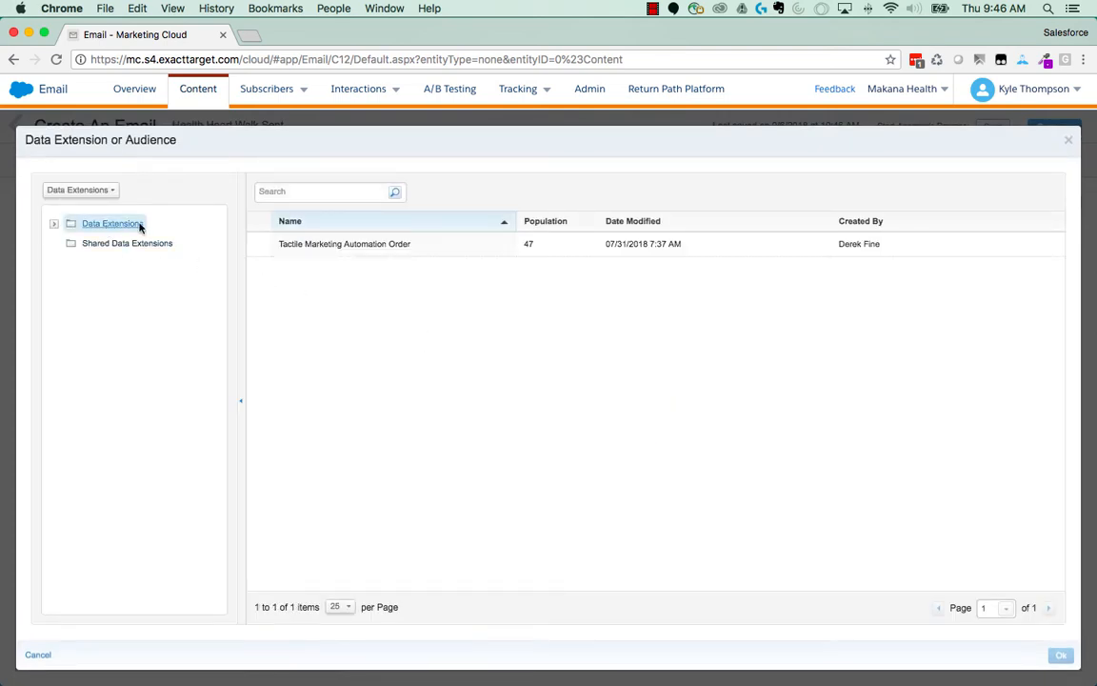
left_click(55, 223)
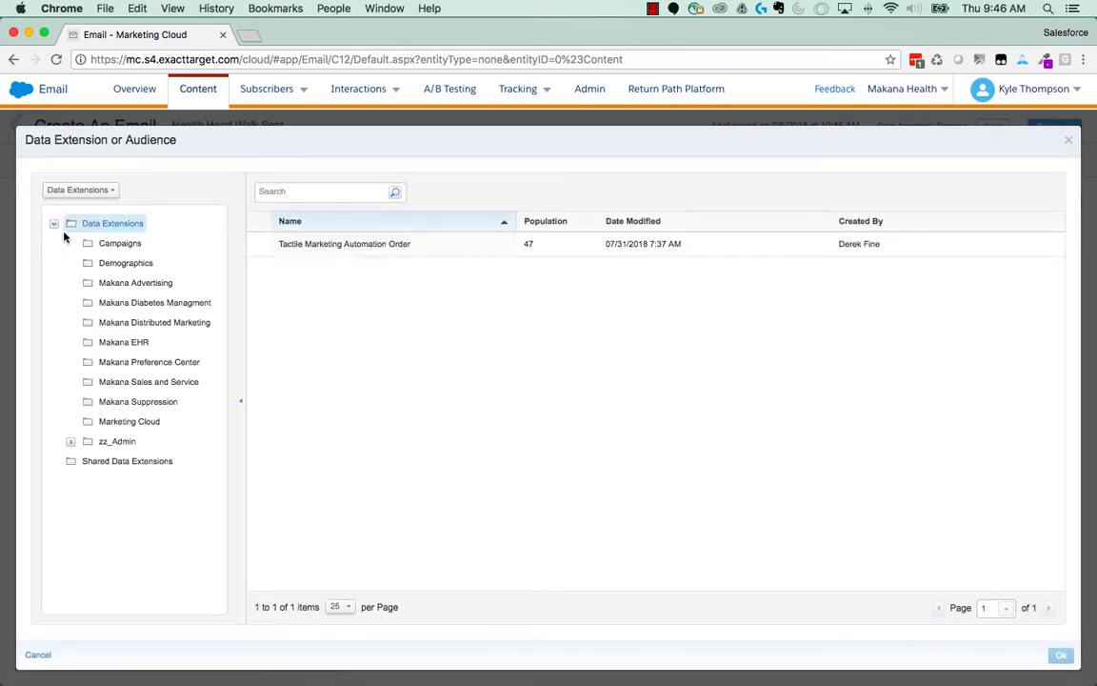
left_click(122, 243)
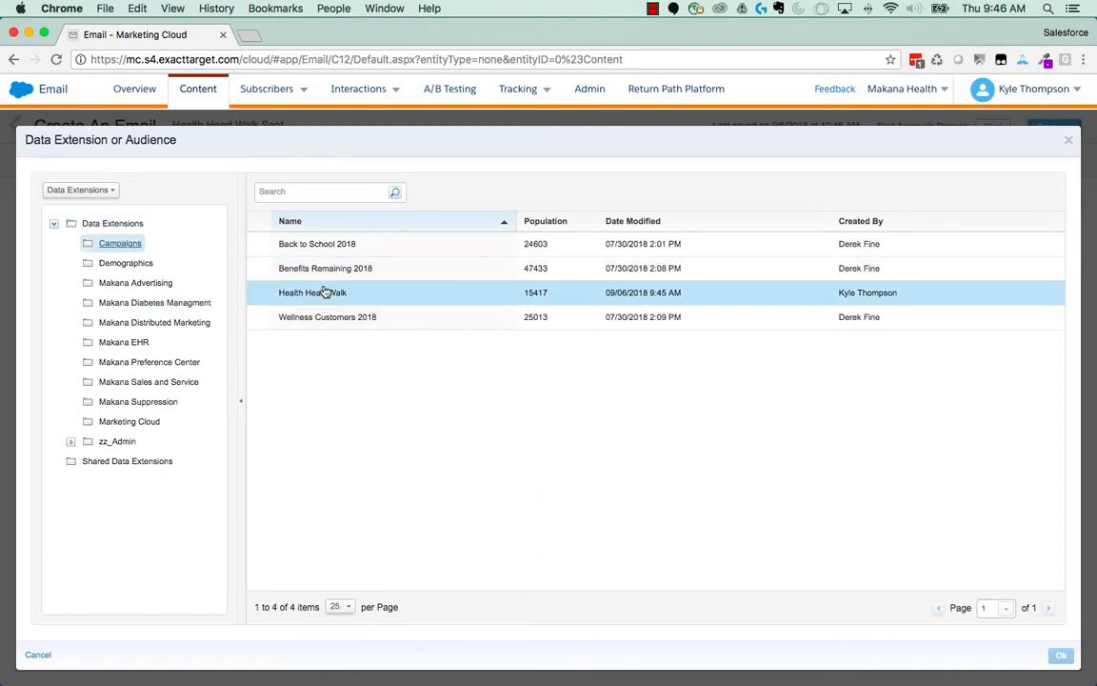
left_click(324, 292)
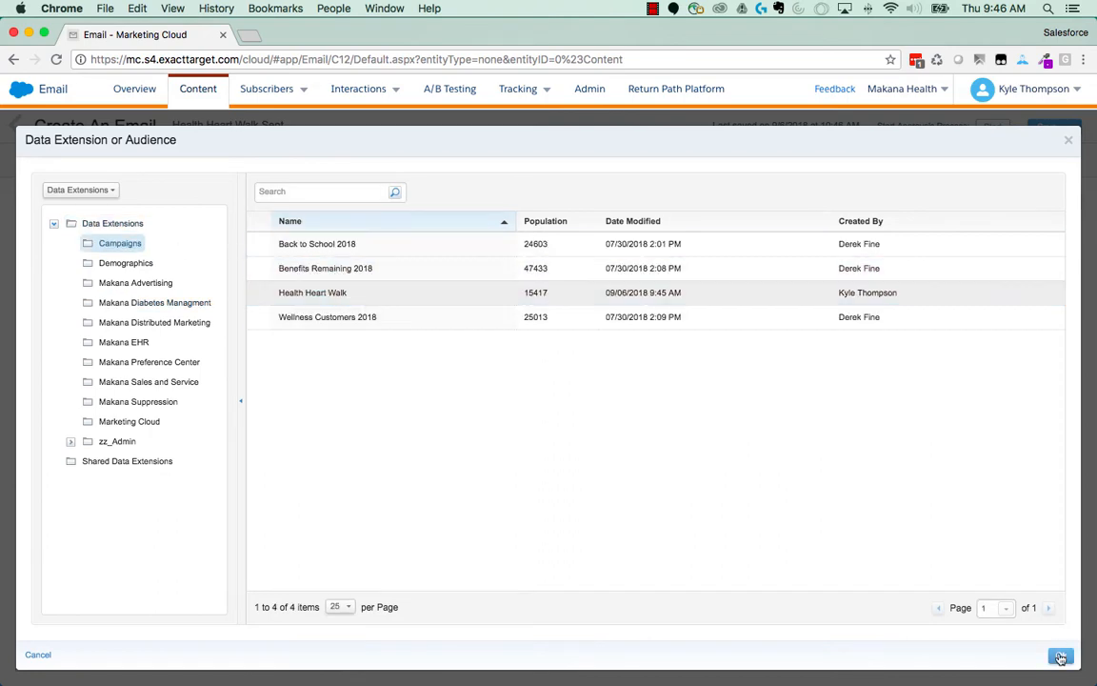
left_click(1061, 657)
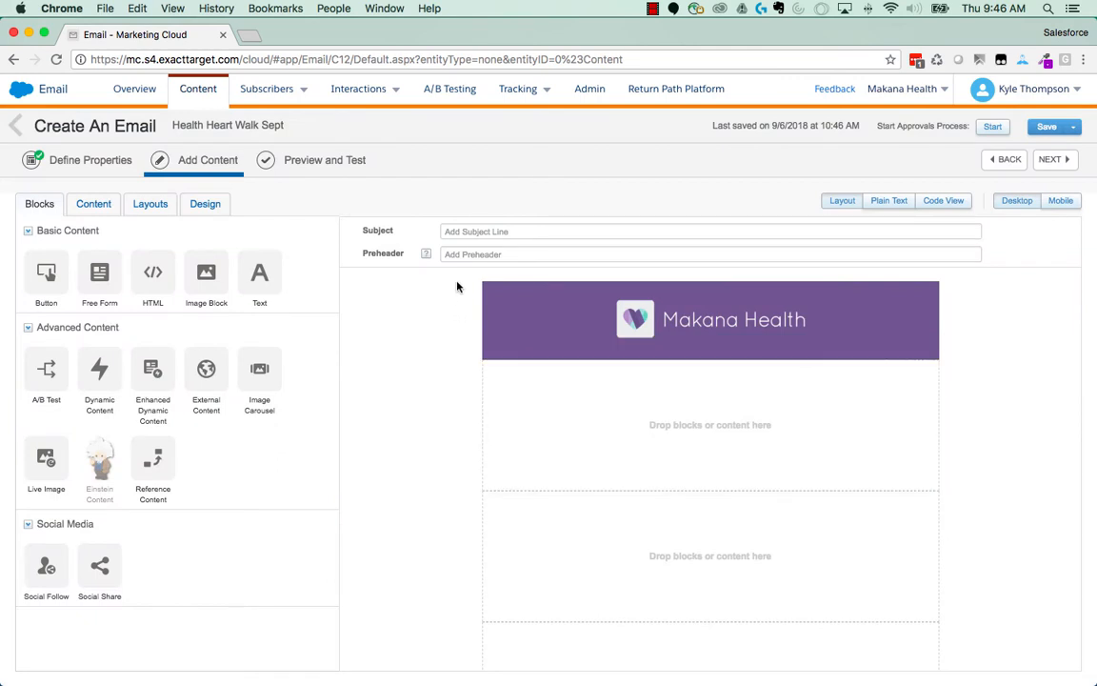
- Insert the First Name attribute in the subject line, complete it as "%%First Name%%, Sign up for the Health Heart Walk", and save it
left_click(445, 231)
left_click(484, 254)
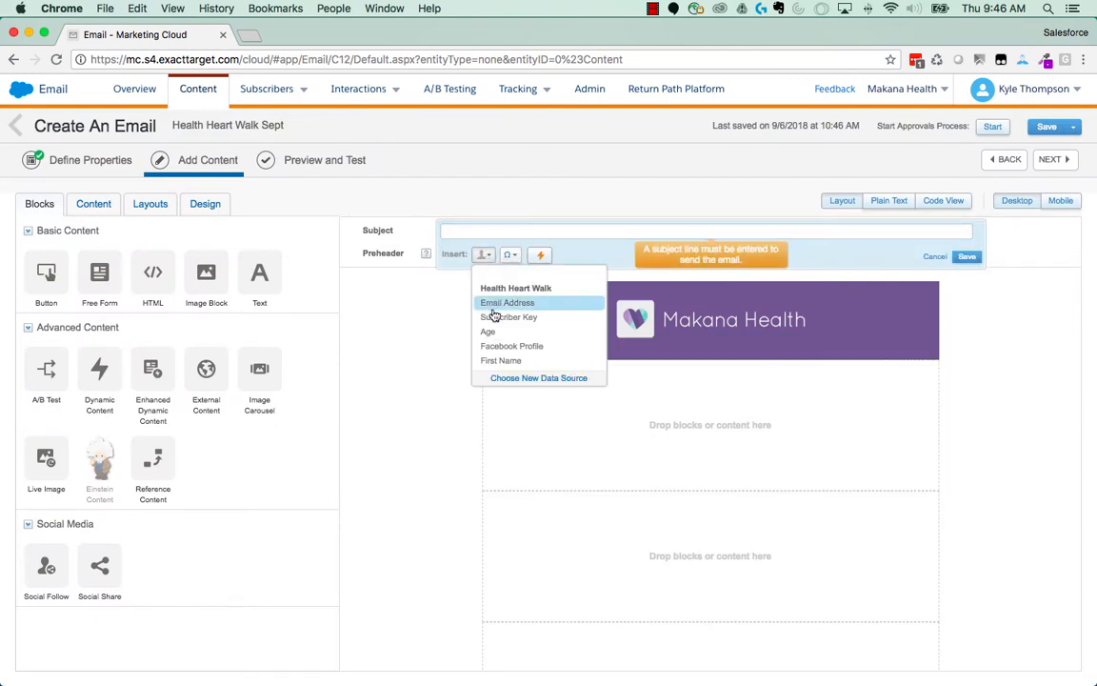
scroll(499, 333, "down", 5)
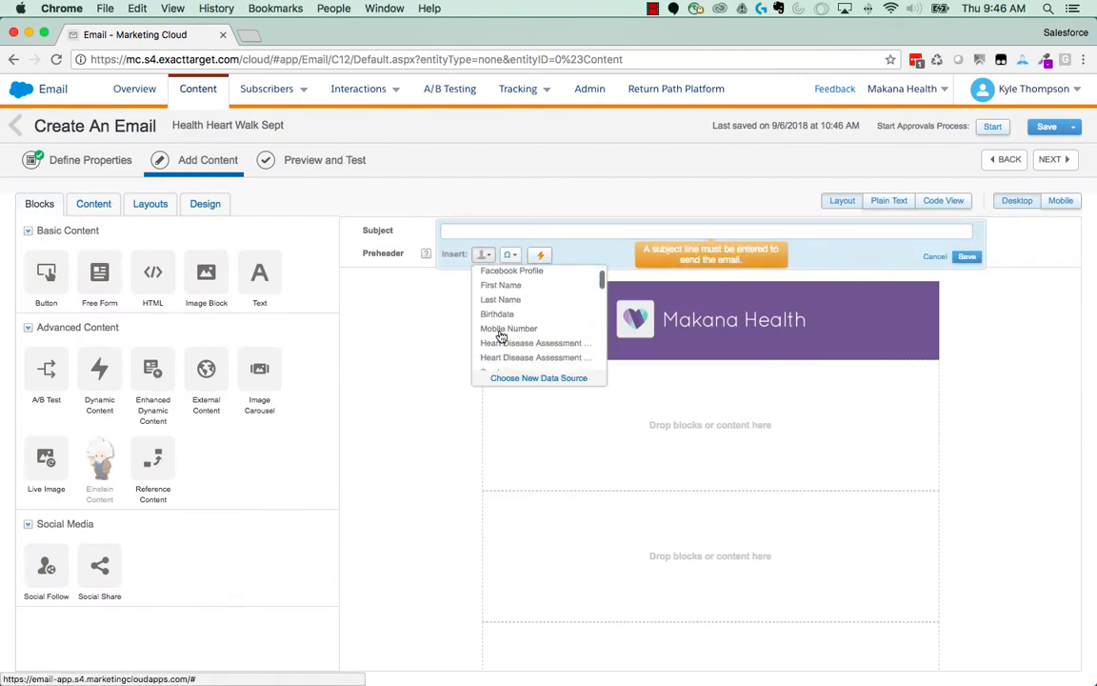
scroll(501, 335, "down", 1)
scroll(501, 335, "up", 2)
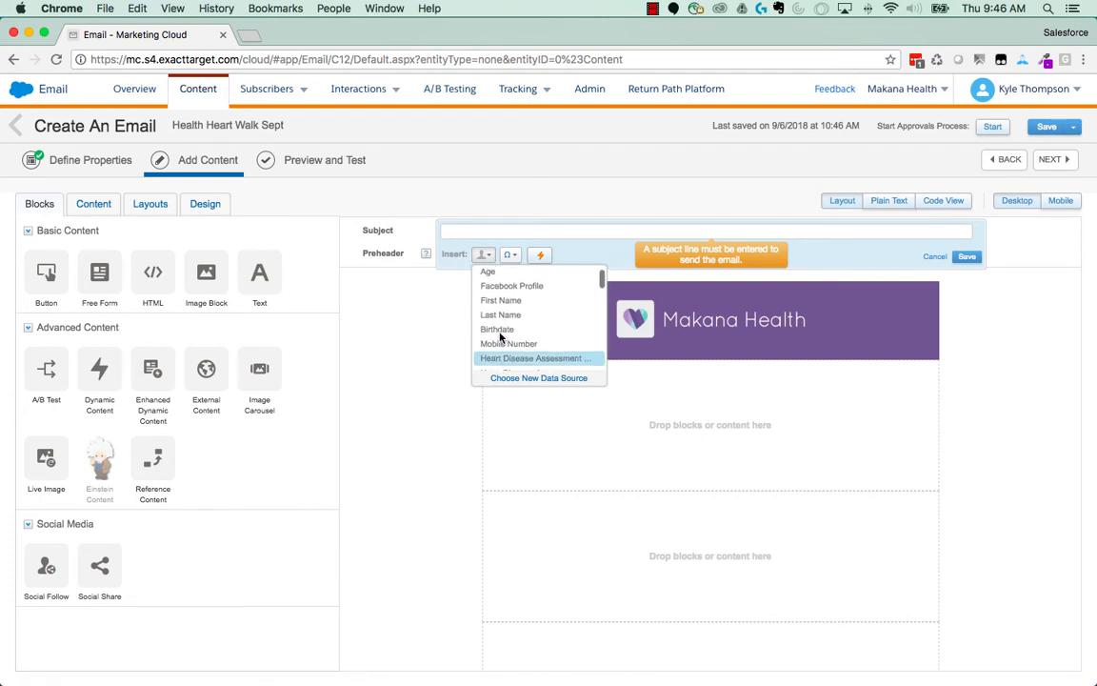
scroll(503, 335, "up", 1)
left_click(504, 318)
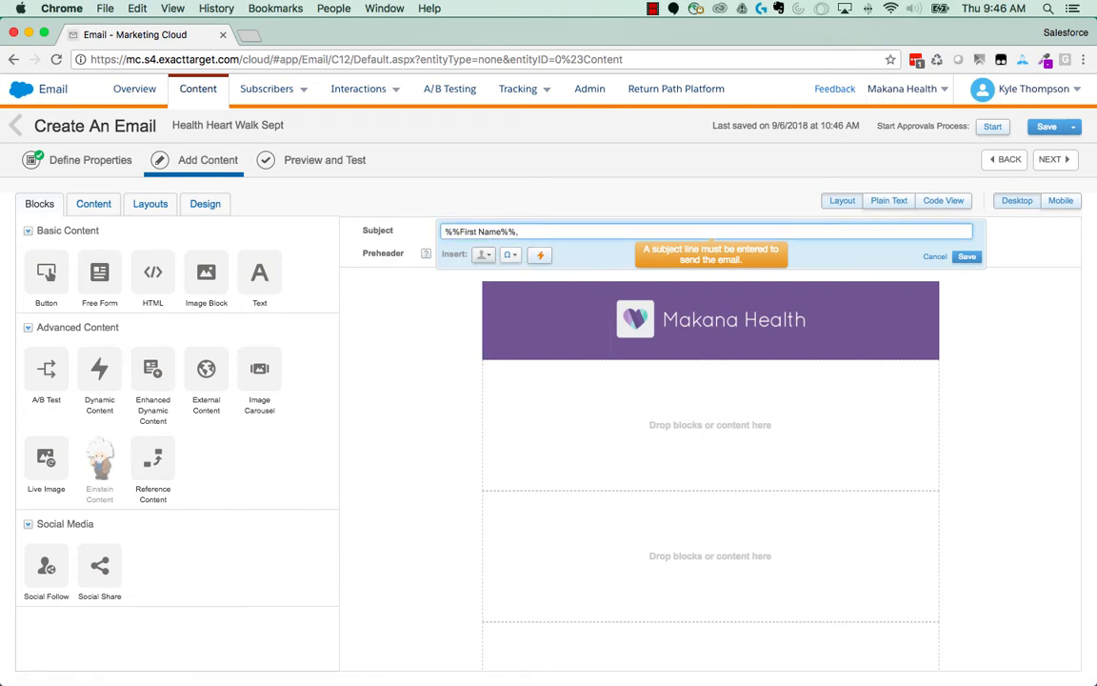
type(", Sign up for the Health Heart Wa")
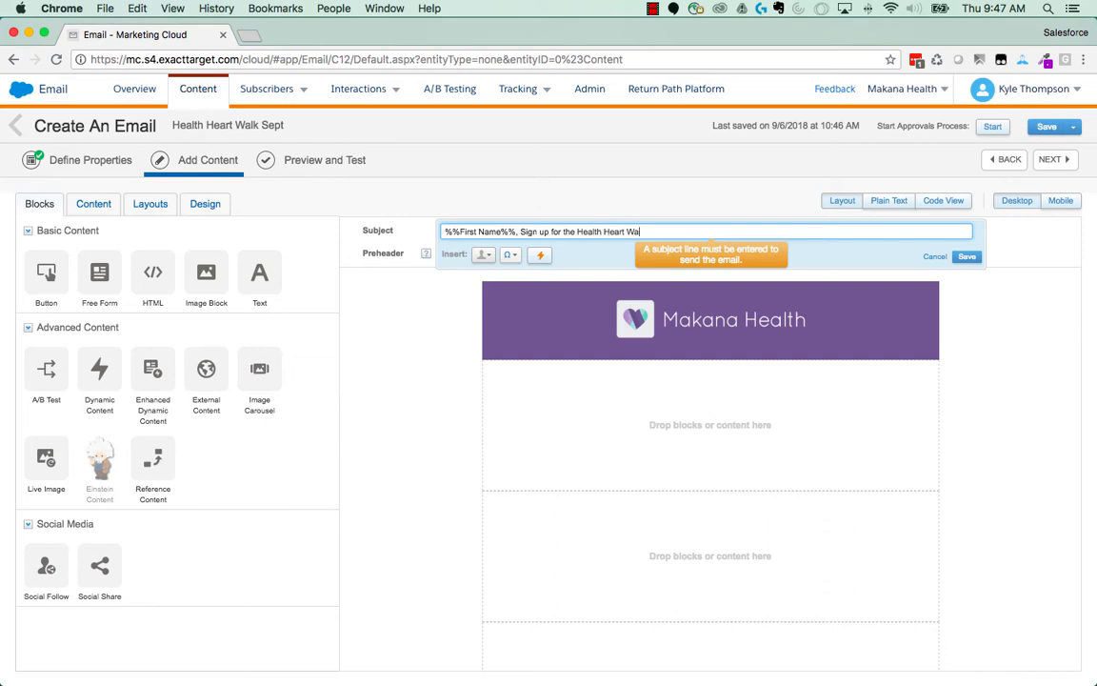
type("lk")
left_click(967, 256)
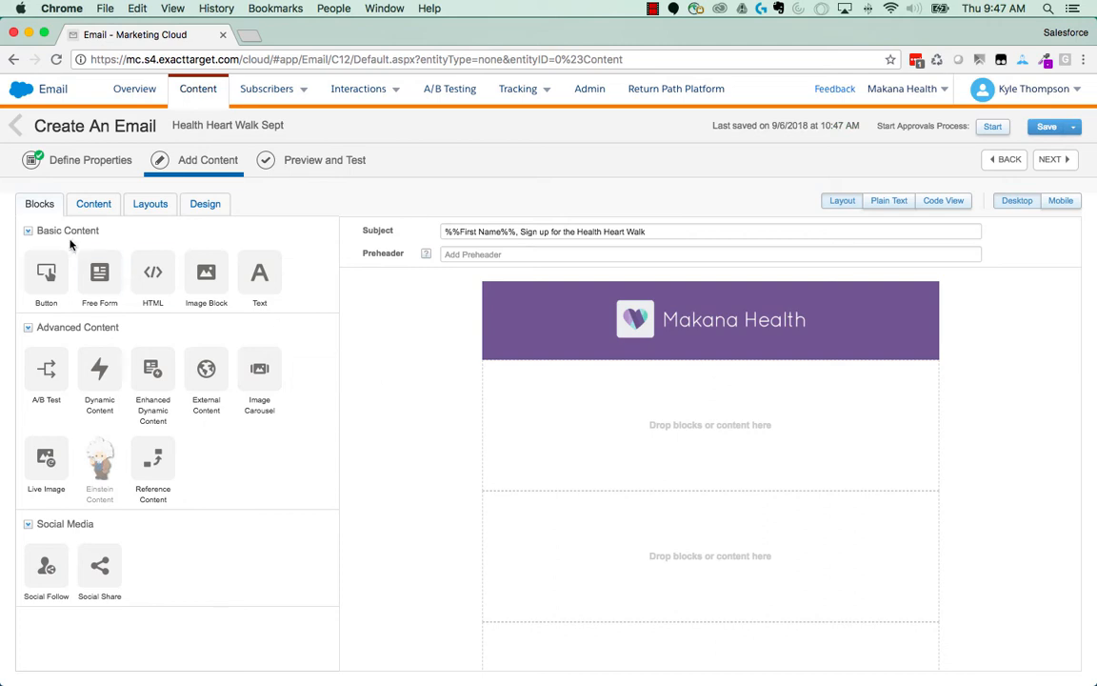
- Add the Health Heart Walk hero block from the 1. Content Blocks folder directly below the Makana Health header
left_click(86, 208)
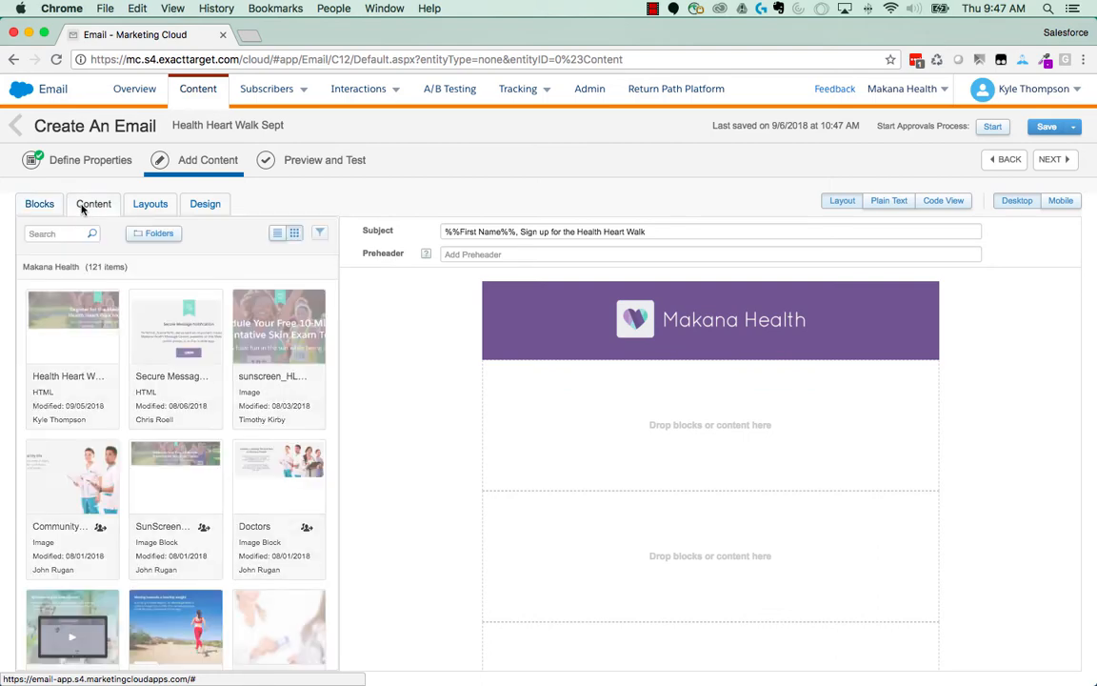
left_click(157, 235)
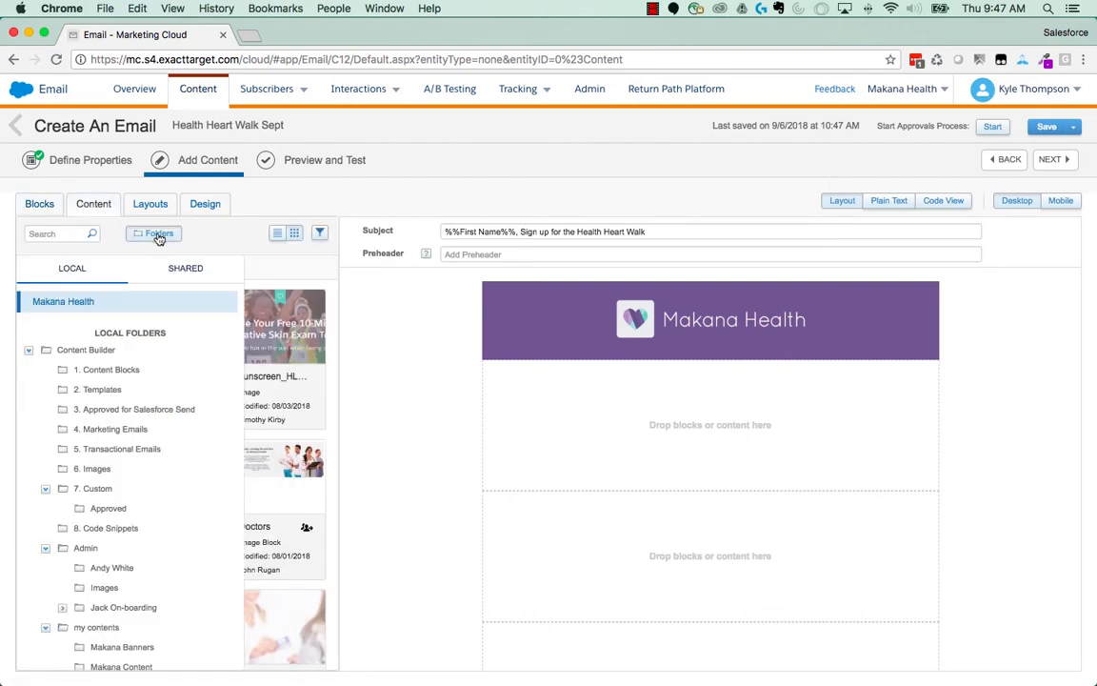
left_click(111, 376)
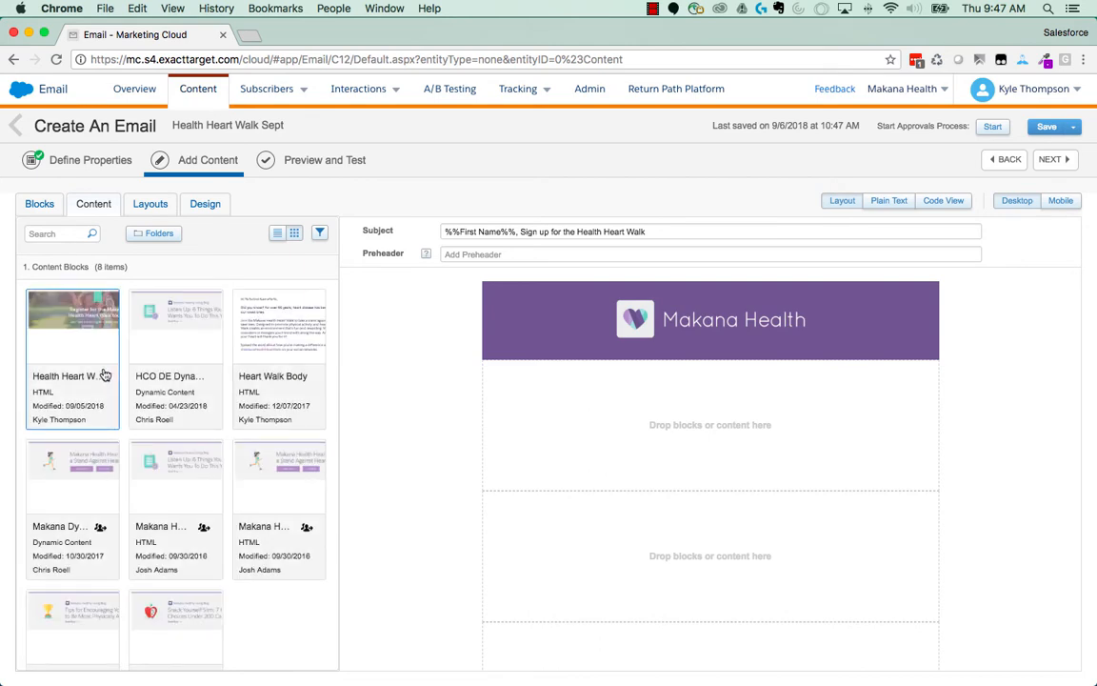
mouse_move(60, 318)
left_mouse_down()
mouse_move(463, 360)
mouse_move(630, 417)
mouse_move(621, 412)
left_mouse_up()
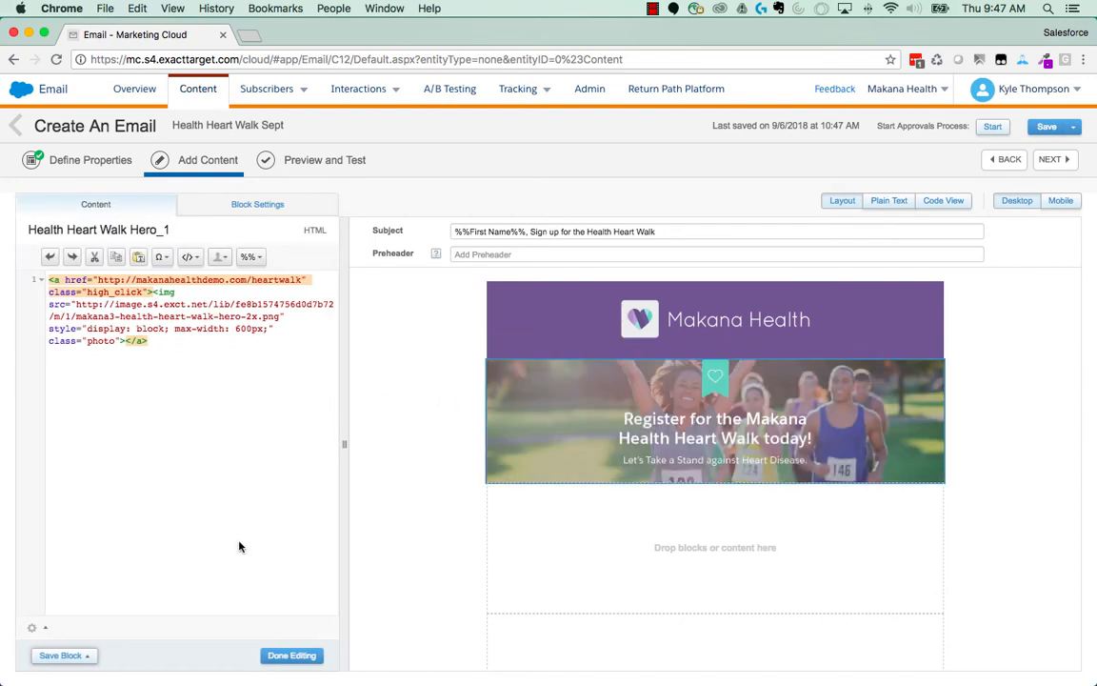
left_click(291, 655)
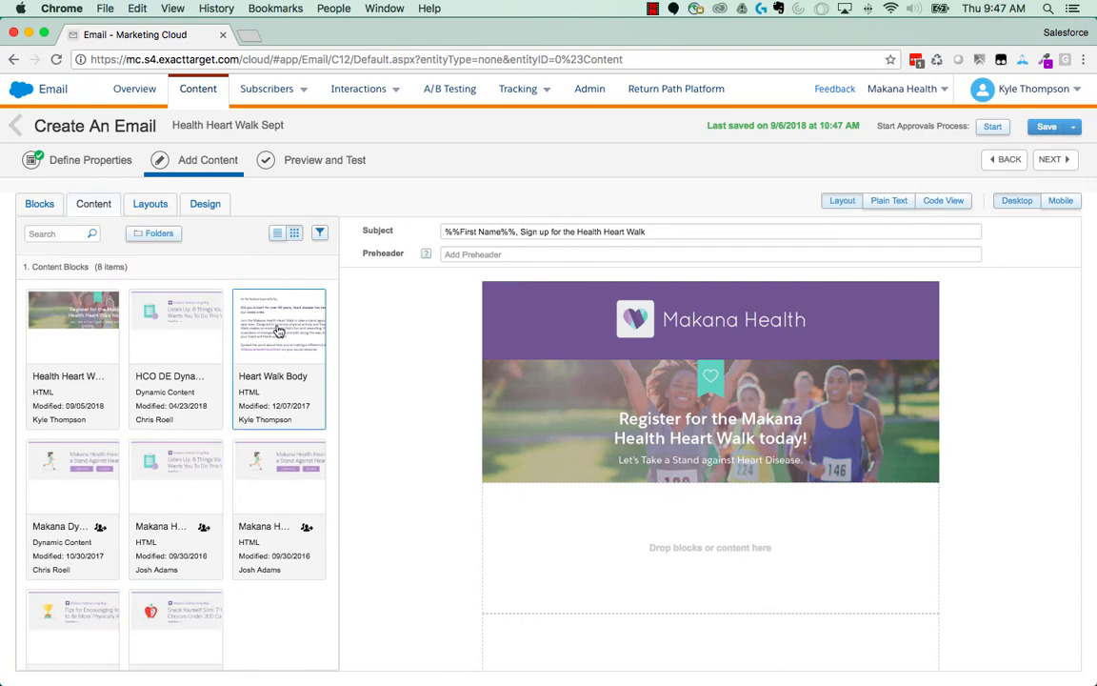
- Place the Heart Walk Body block below the hero image and the Makana Heart Walk banner block beneath the body text
left_click_drag(252, 301, 593, 550)
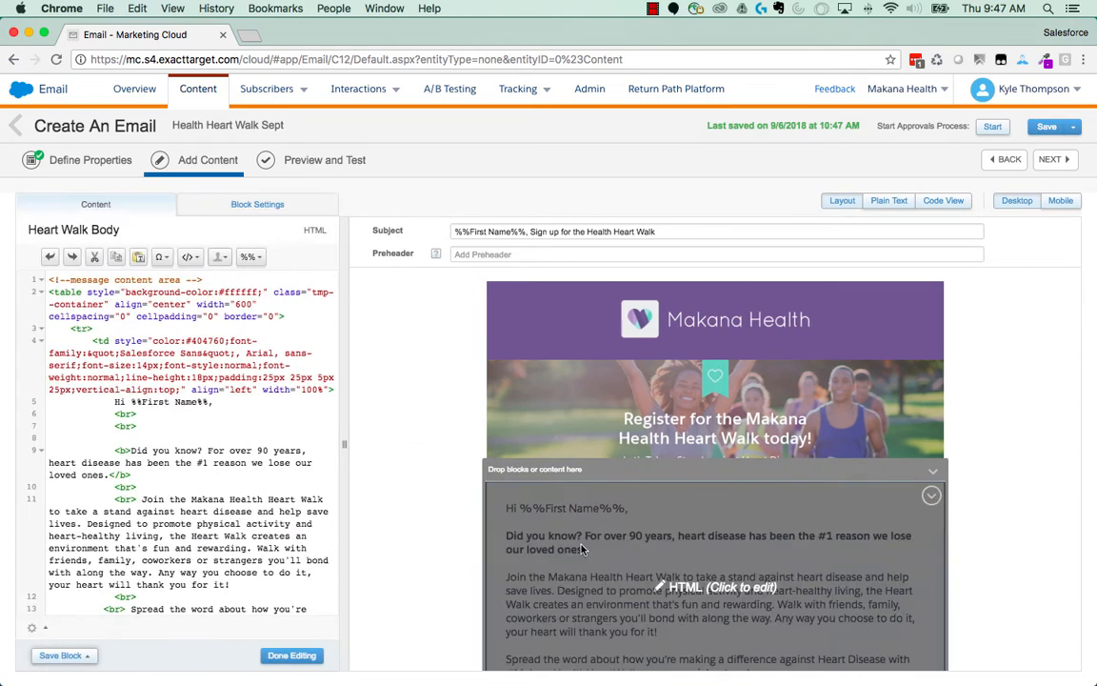
left_click(301, 659)
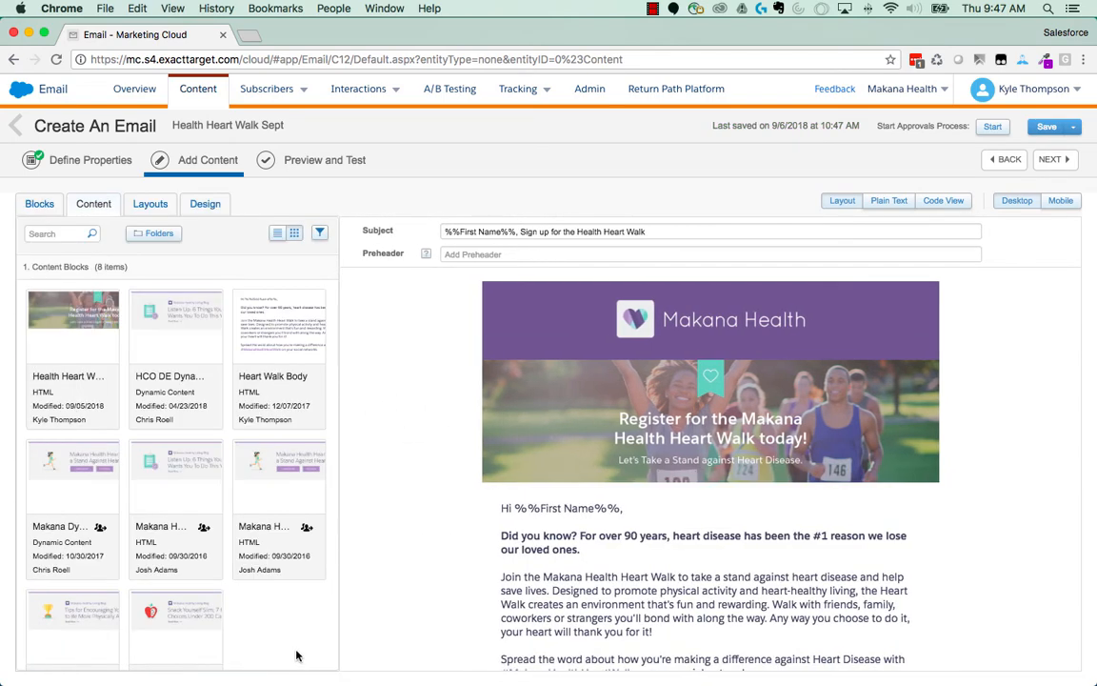
scroll(414, 576, "down", 3)
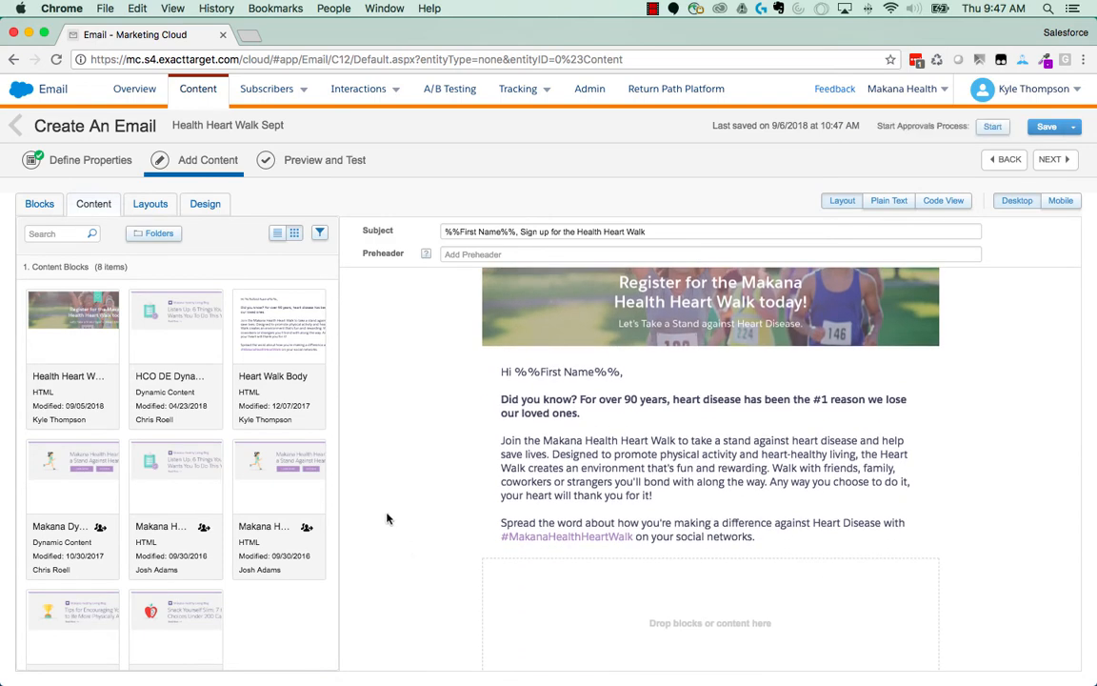
scroll(387, 517, "down", 1)
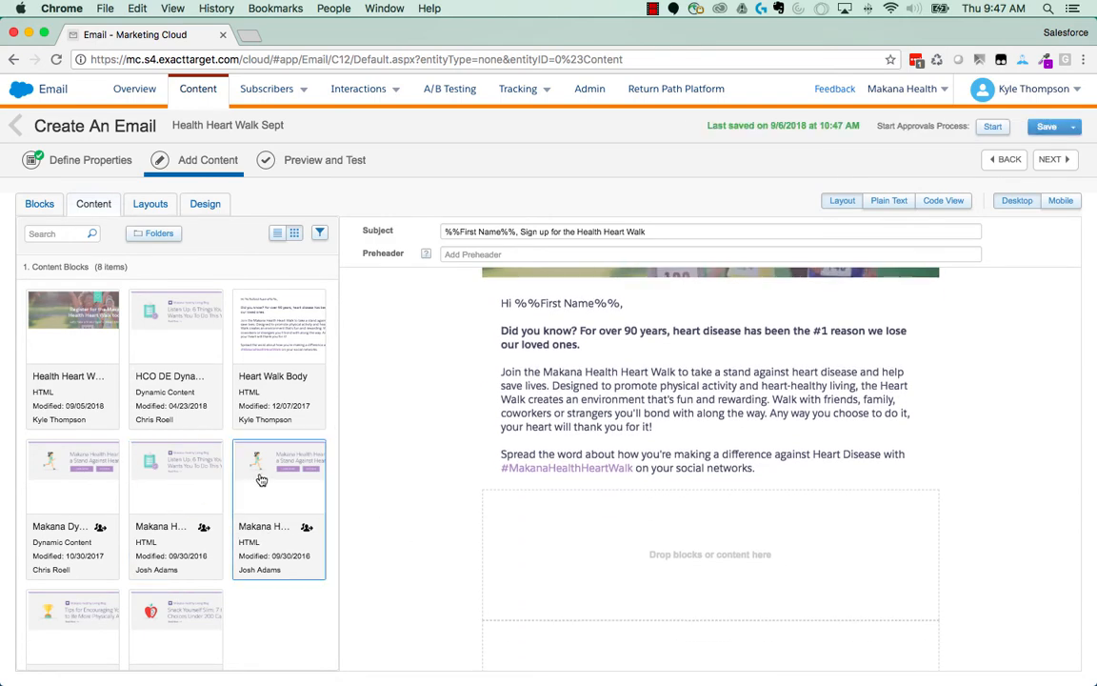
mouse_move(252, 483)
left_mouse_down()
mouse_move(505, 558)
mouse_move(656, 583)
left_mouse_up()
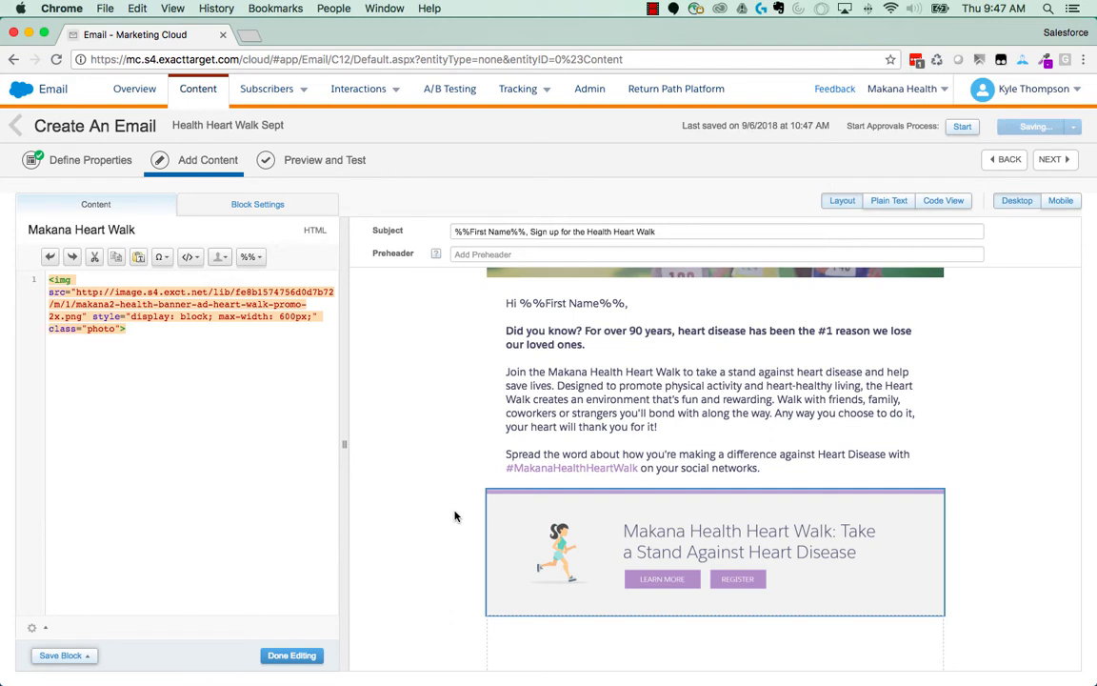
left_click(280, 656)
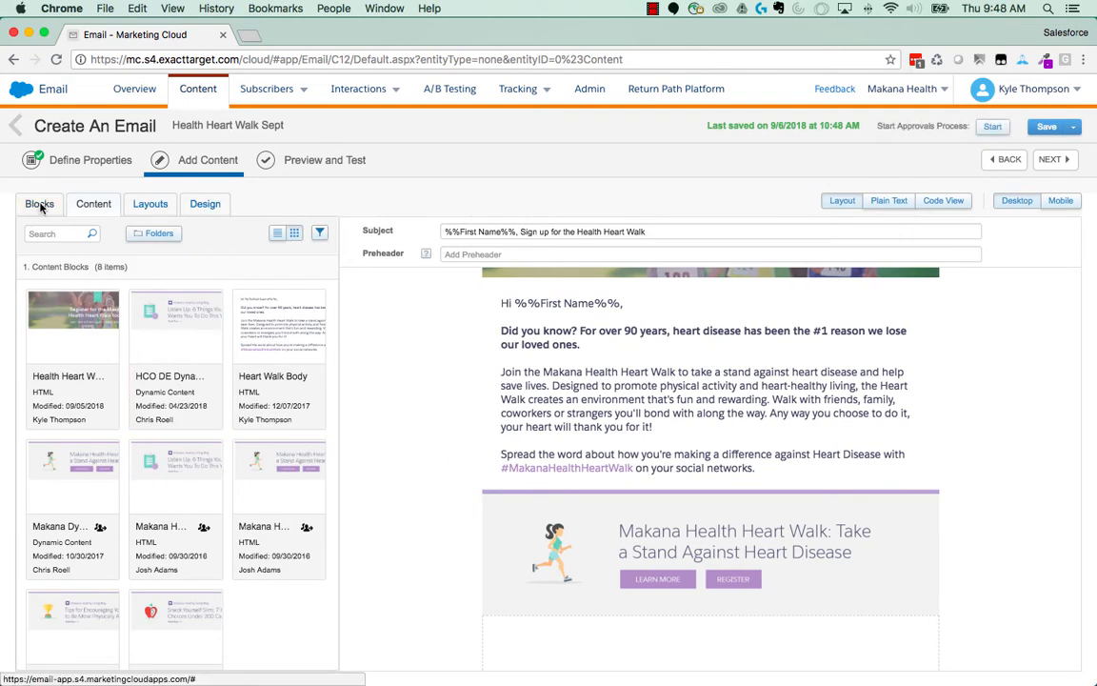
- Insert a centered button block between the body text and the Heart Walk banner and label it "Register"
left_click(38, 204)
left_click_drag(46, 275, 578, 488)
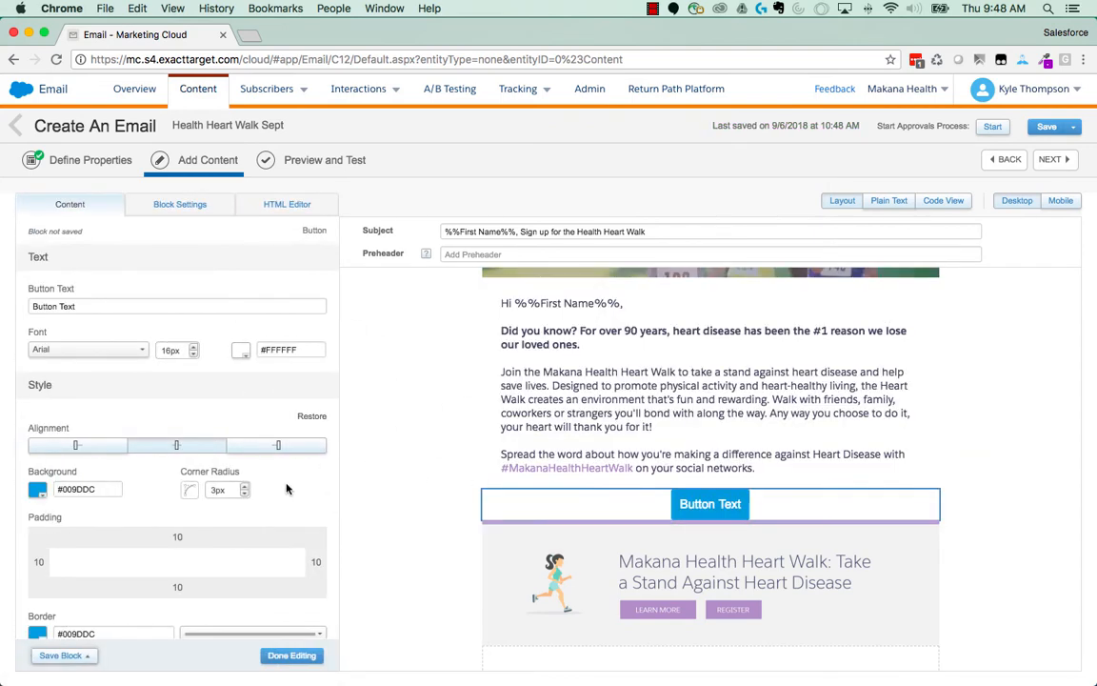
left_click(65, 452)
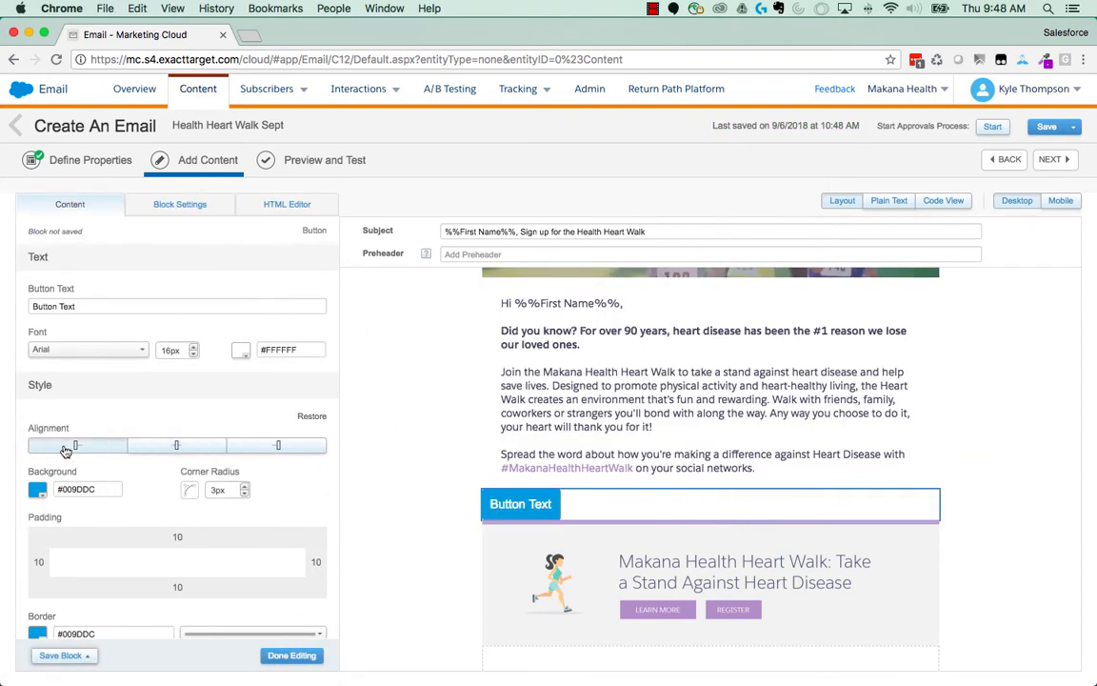
left_click(174, 447)
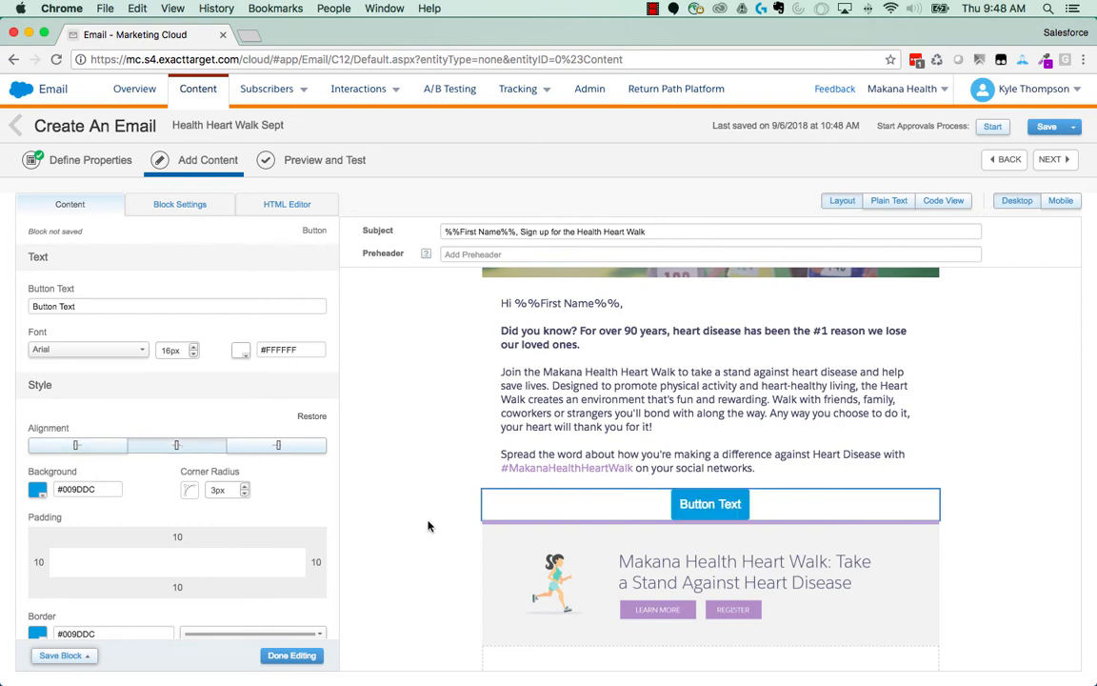
triple_click(110, 306)
triple_click(111, 306)
type("Re")
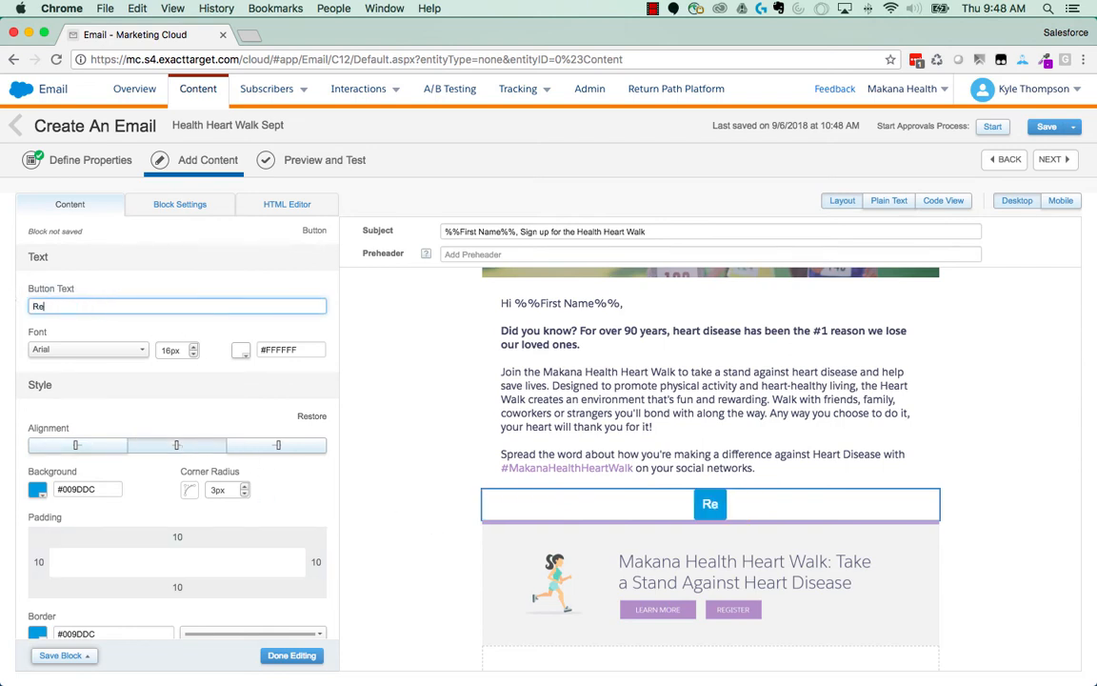
type("gister")
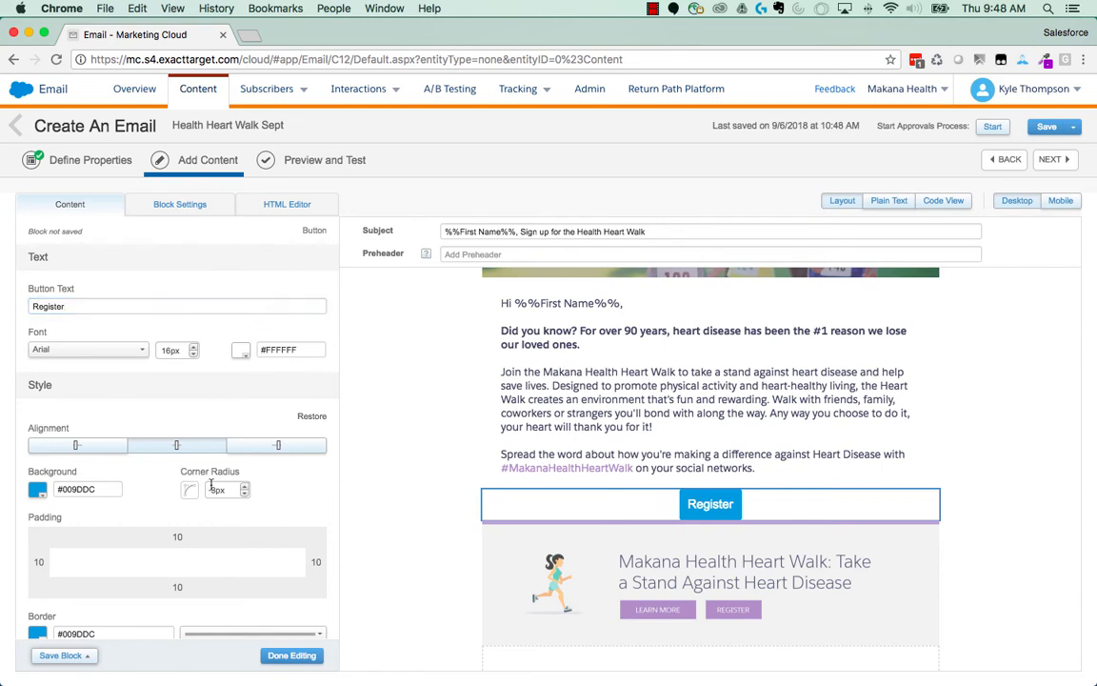
- Enter the Makana website address as the Register button's link URL and finish editing the button block
scroll(213, 504, "down", 2)
scroll(213, 505, "down", 5)
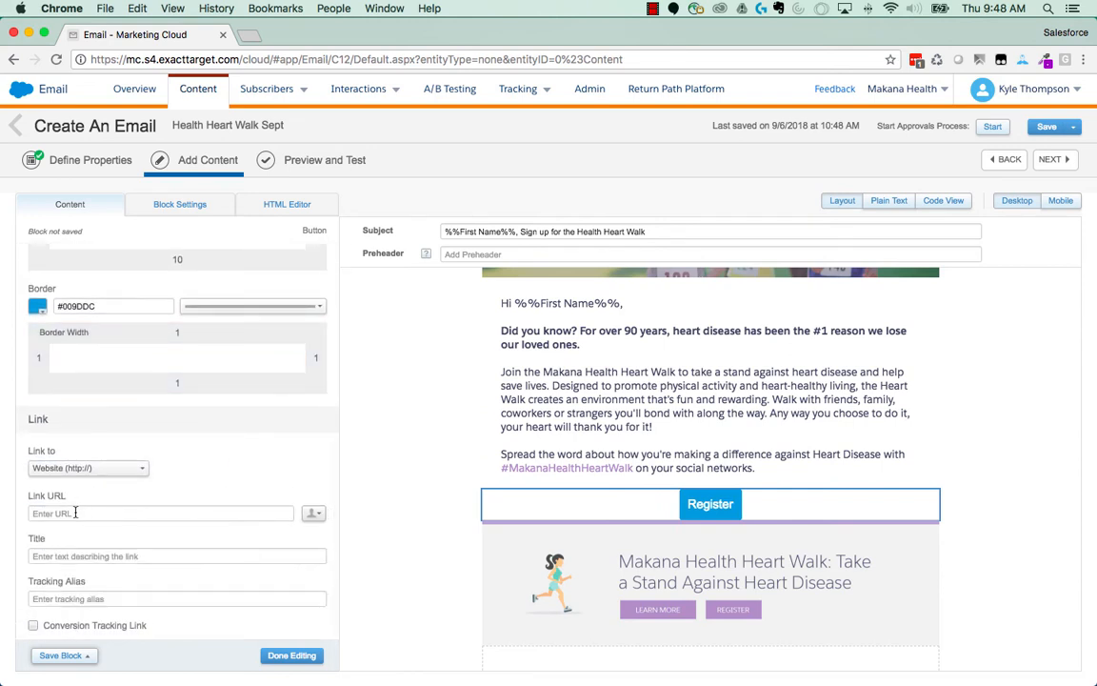
left_click(75, 512)
type("http:/")
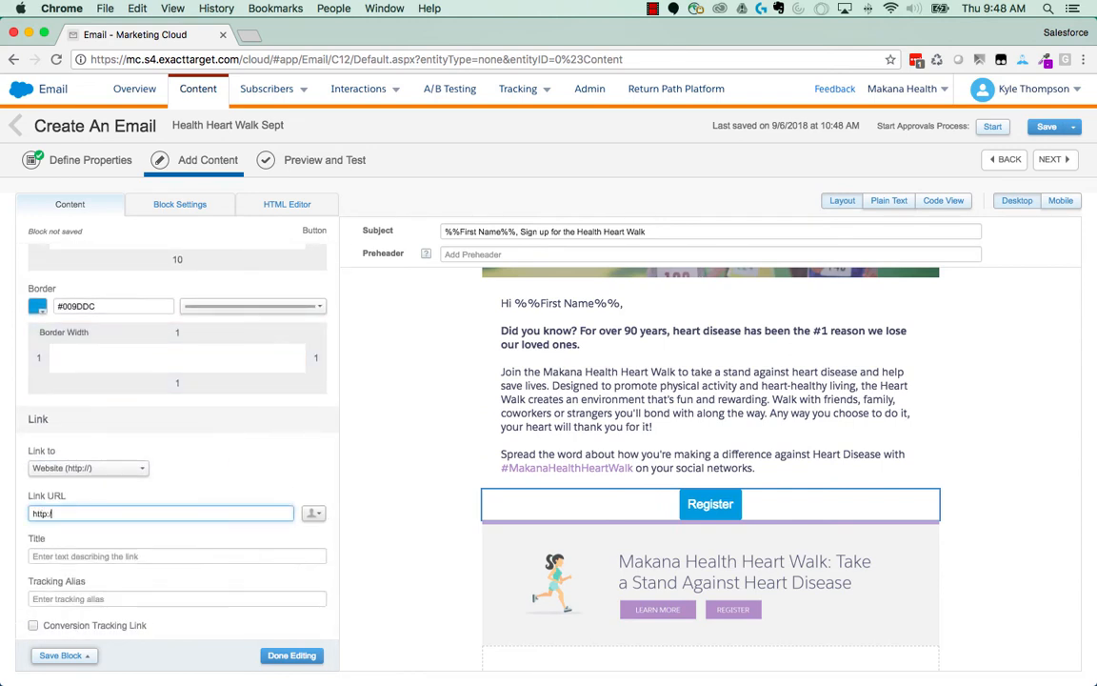
key("BackSpace")
key("BackSpace")
key("BackSpace")
key("BackSpace")
key("BackSpace")
key("BackSpace")
type("maka")
left_click(293, 656)
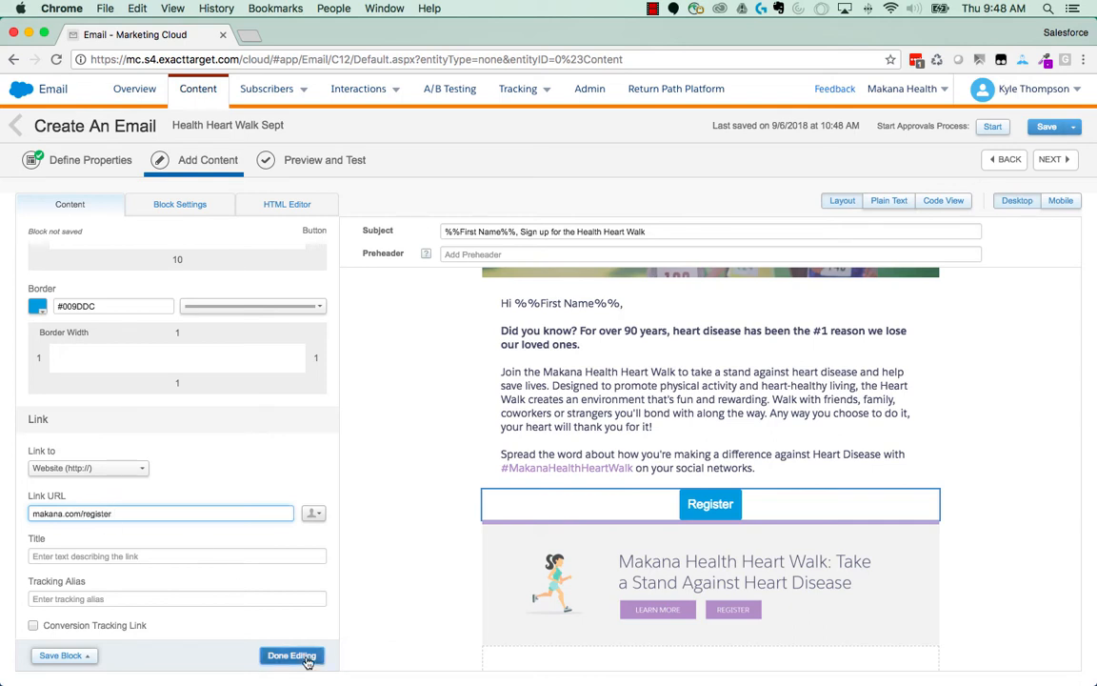
- Continue to Preview and Test and select the first subscriber of the Health Heart Walk data extension in Campaigns as preview recipient
left_click(1060, 164)
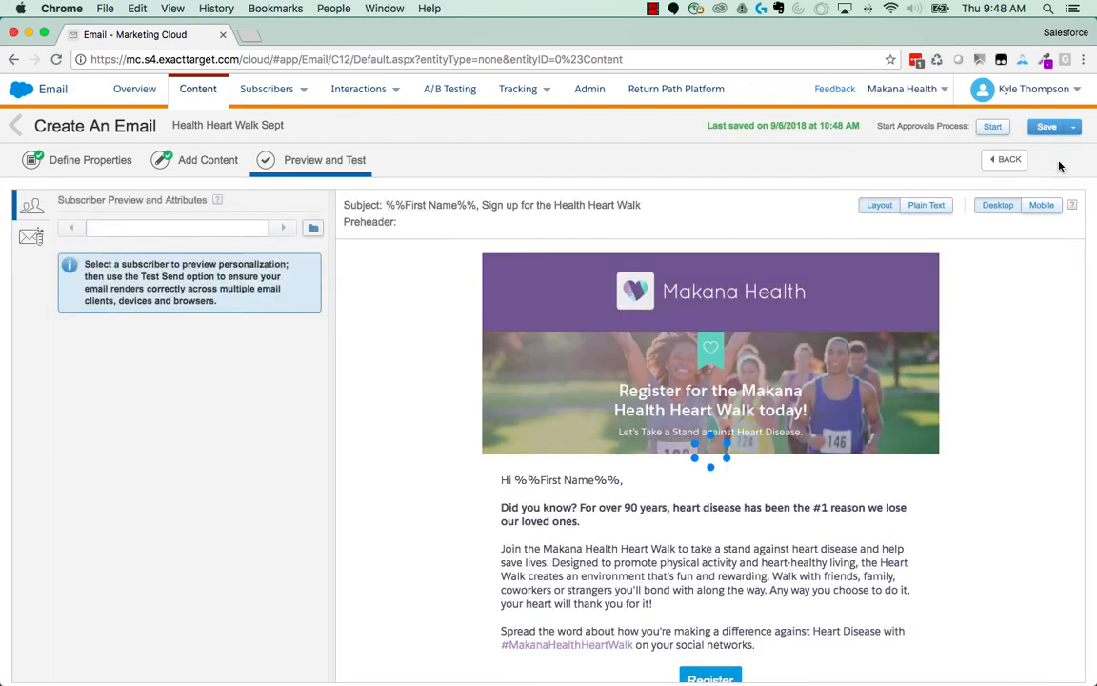
left_click(313, 228)
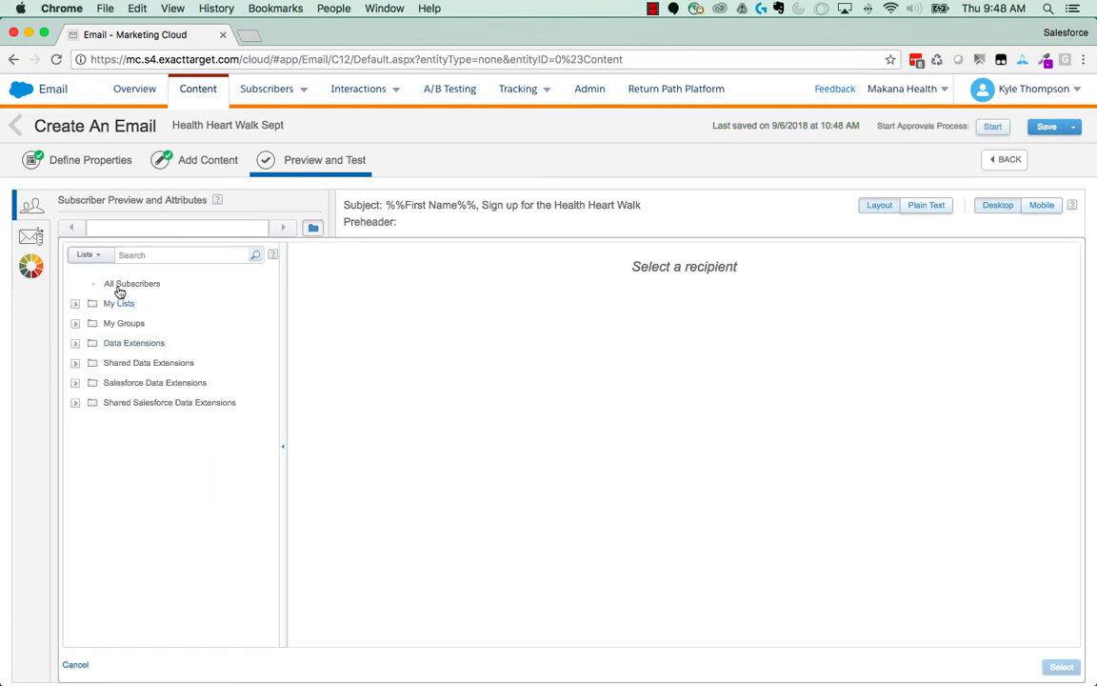
left_click(99, 343)
left_click(133, 365)
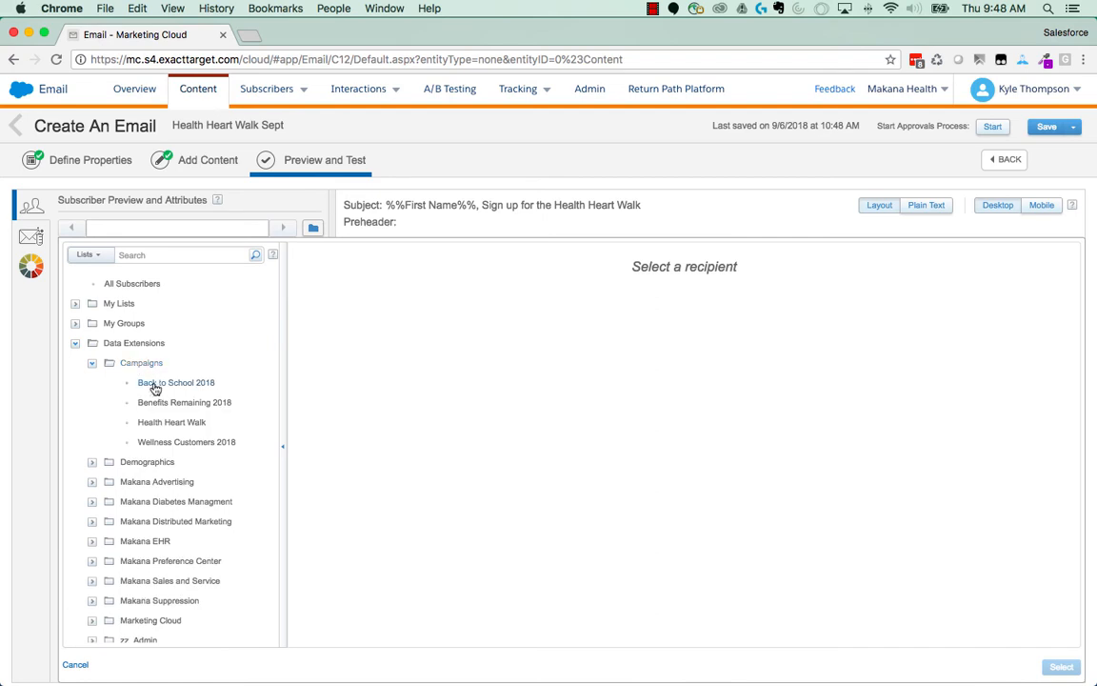
left_click(169, 423)
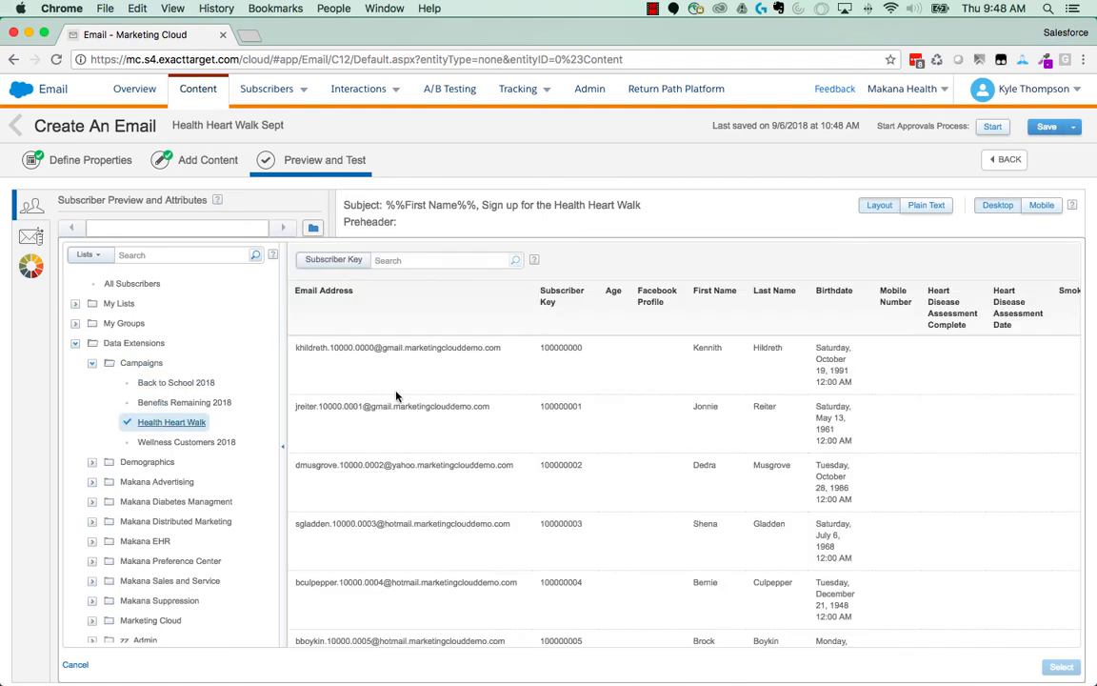
left_click(410, 355)
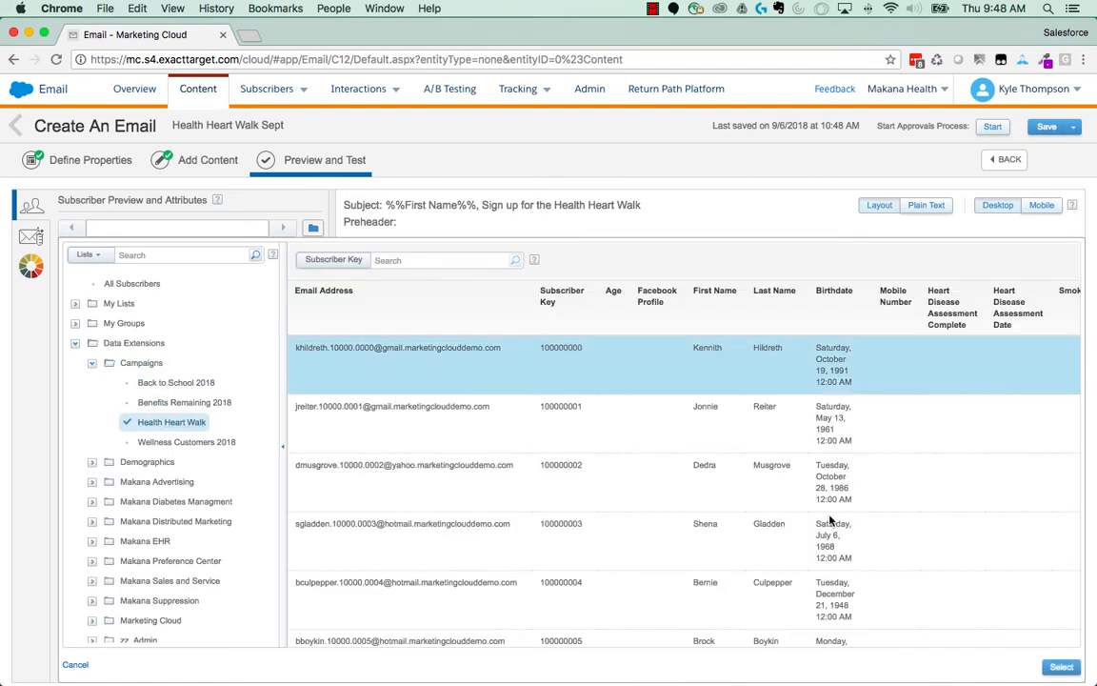
left_click(1061, 667)
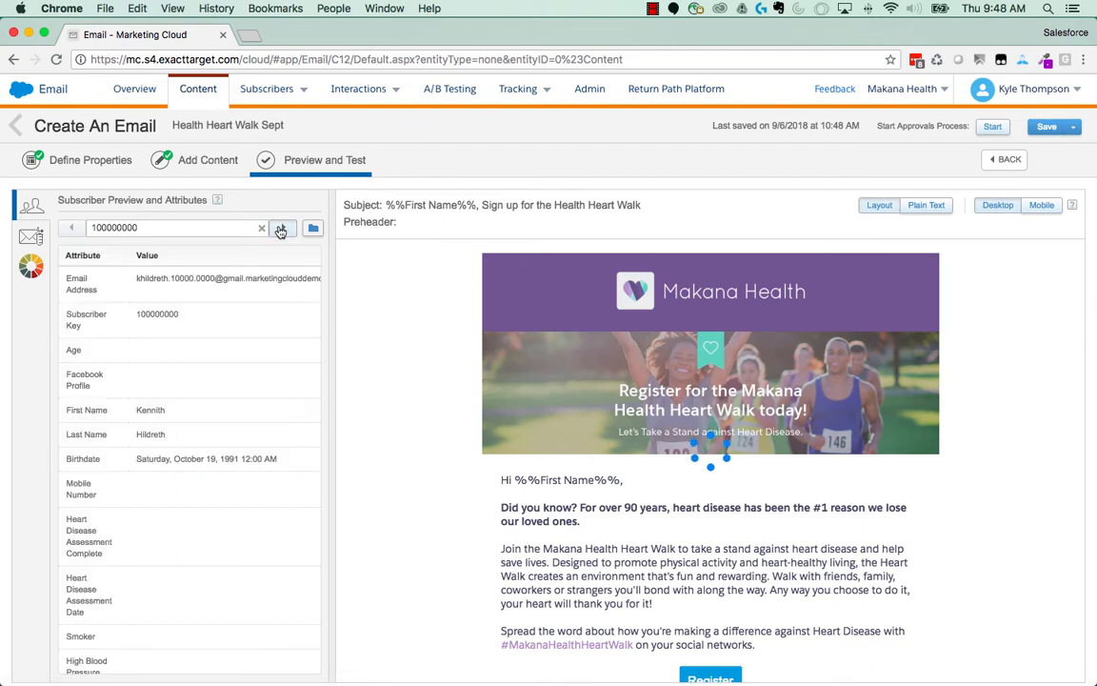
- Step through the next subscribers' previews, checking the personalized subject and greeting and the Events Opt In attribute
left_click(282, 227)
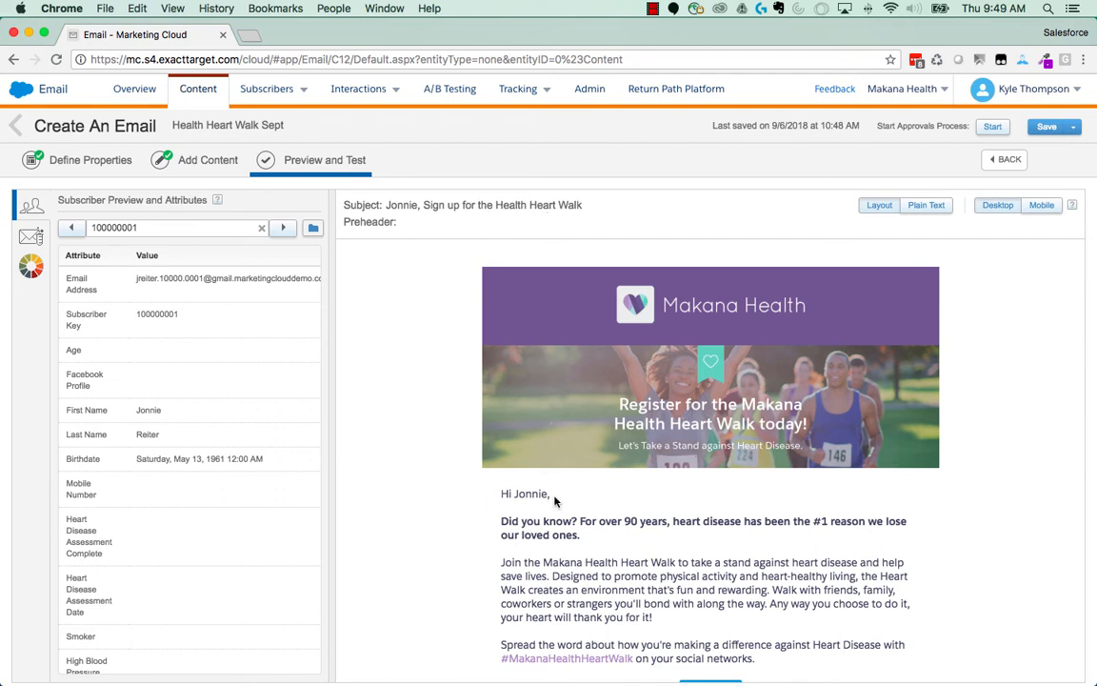
left_click_drag(556, 500, 483, 497)
left_click(483, 498)
scroll(199, 579, "down", 3)
scroll(199, 579, "down", 15)
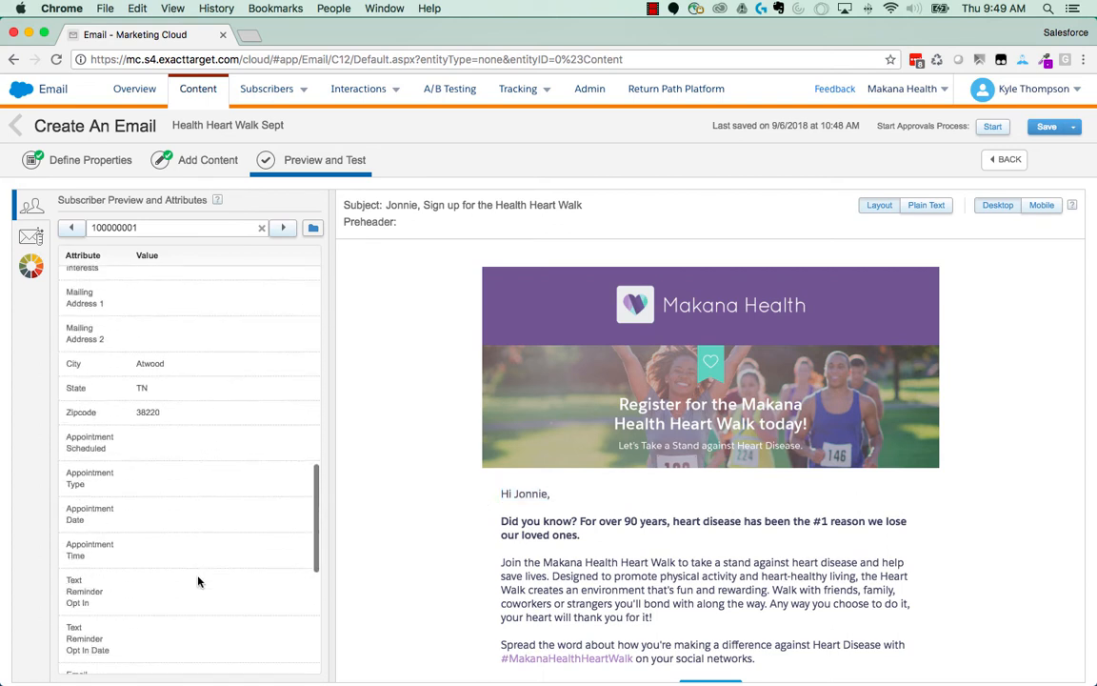
scroll(198, 582, "down", 1)
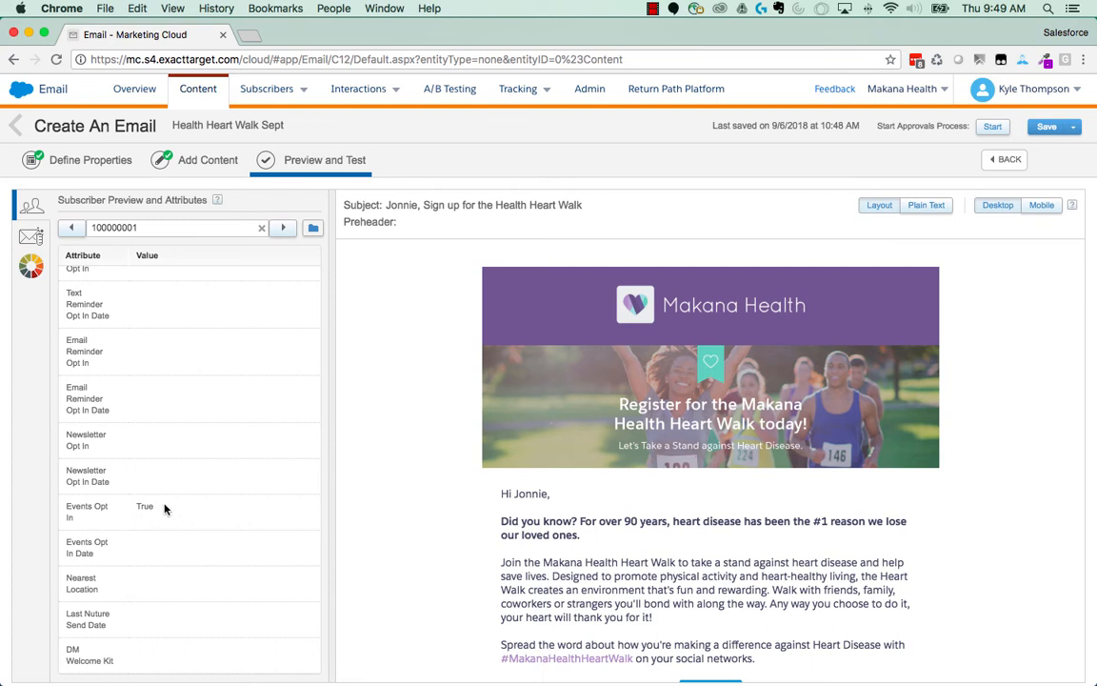
scroll(145, 519, "up", 5)
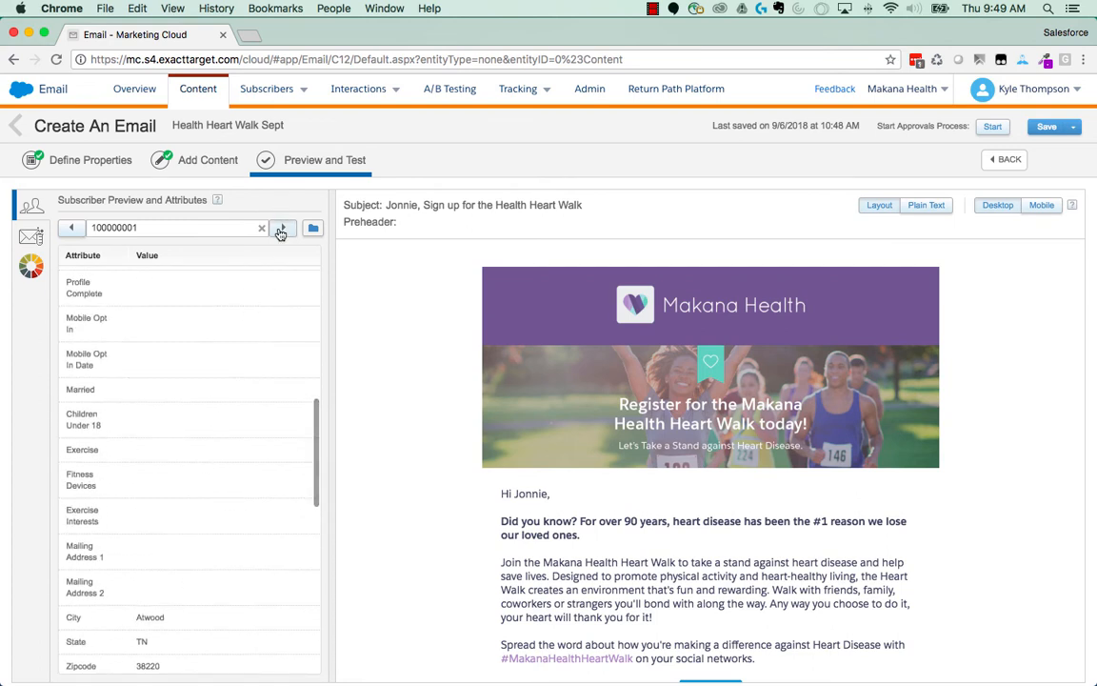
left_click(282, 229)
left_click(281, 229)
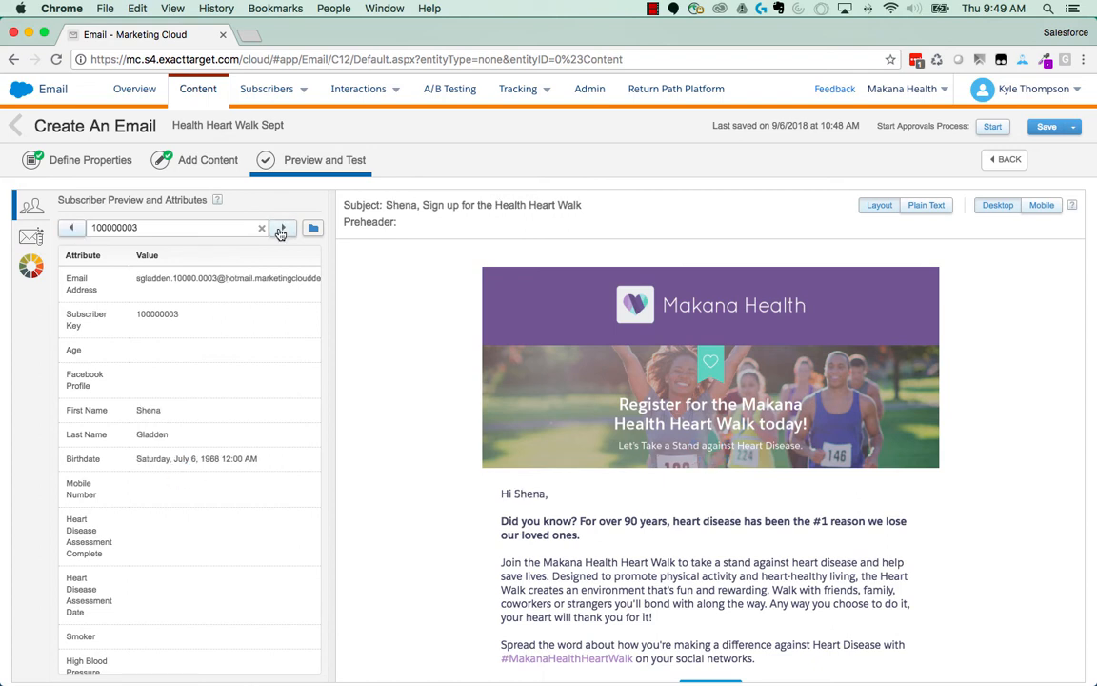
- Review the Test Send recipient and sender options and the Litmus Email Previews for the email
left_click(32, 235)
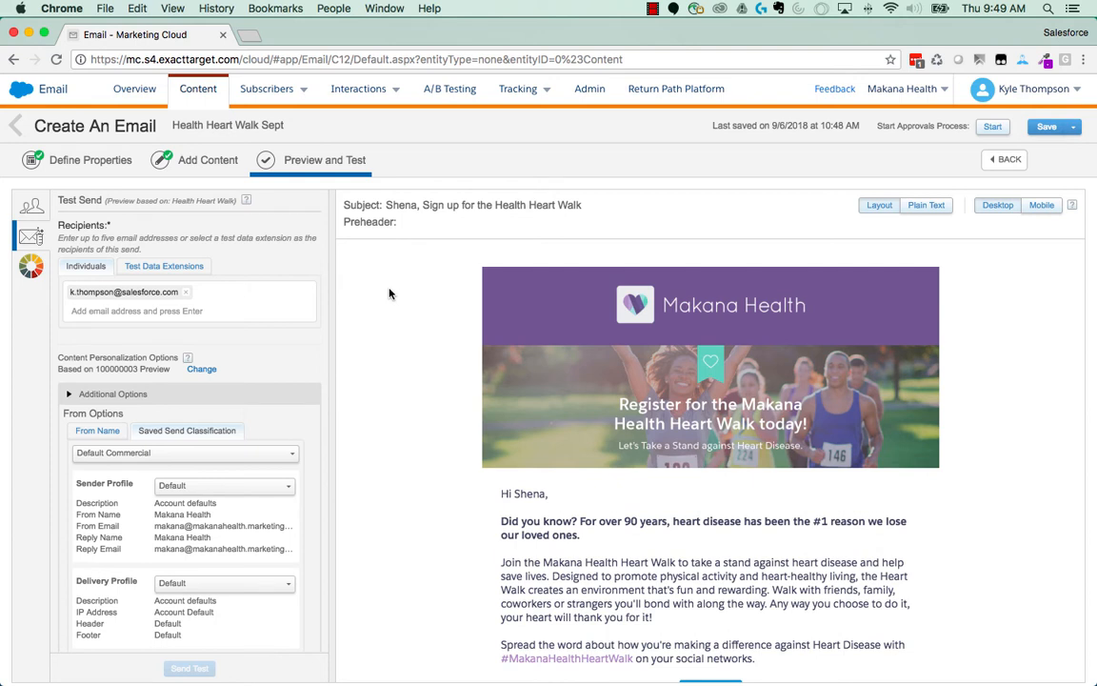
left_click(34, 269)
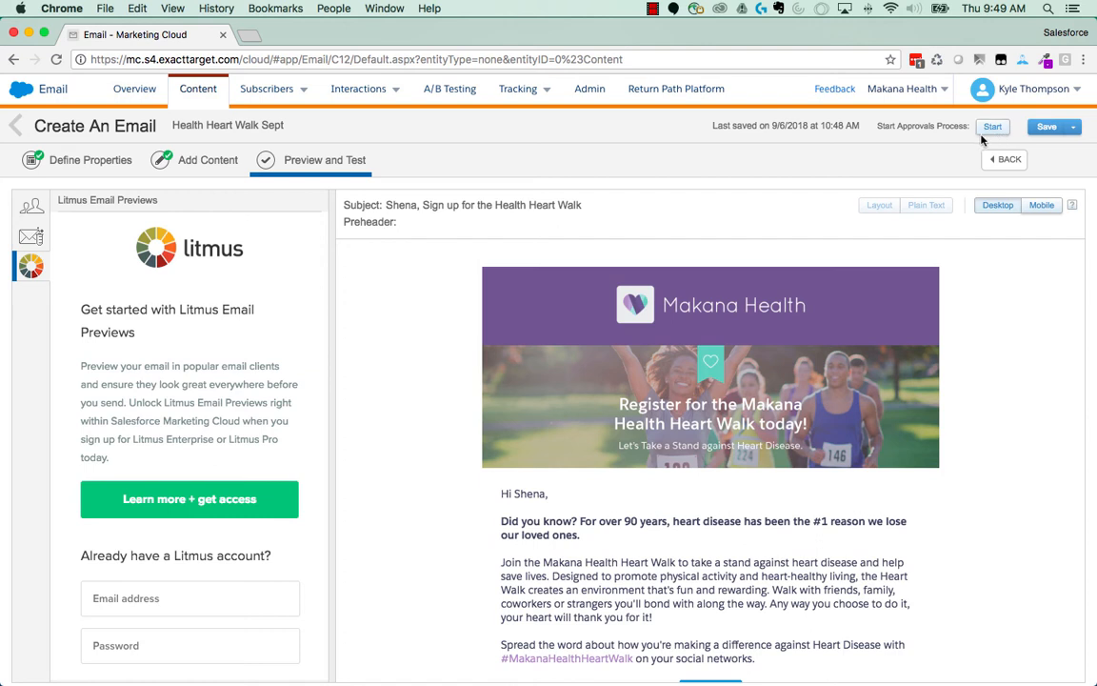
- Start the approvals process for the email and choose the Health Heart Walk data extension in Campaigns as the preview audience
left_click(1074, 127)
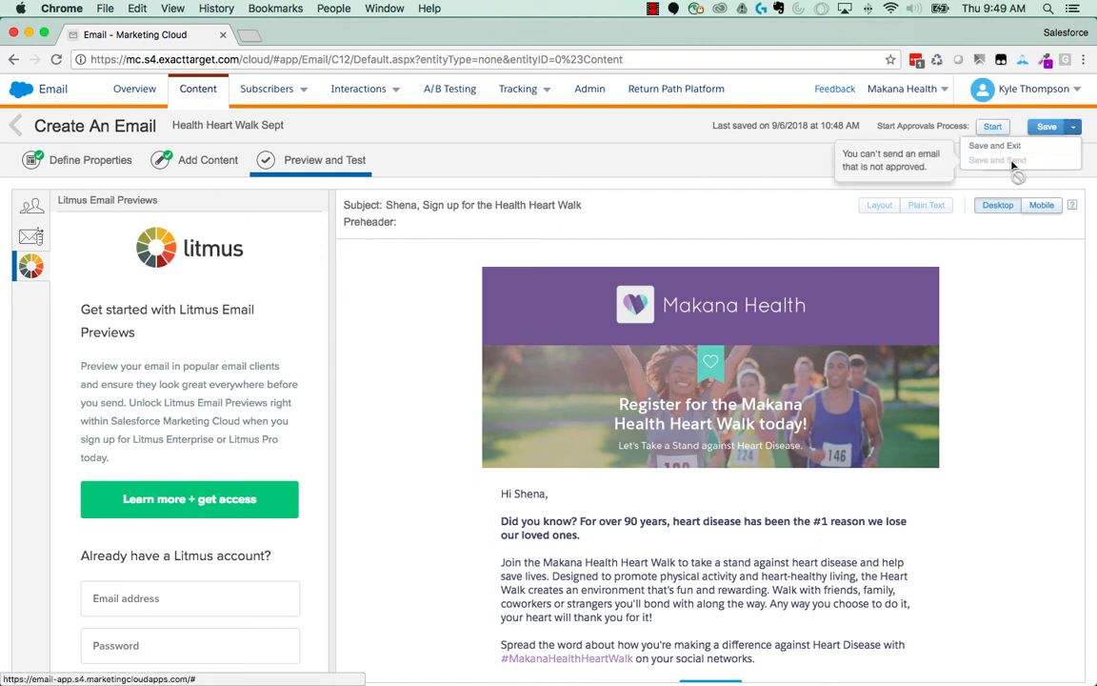
left_click(767, 170)
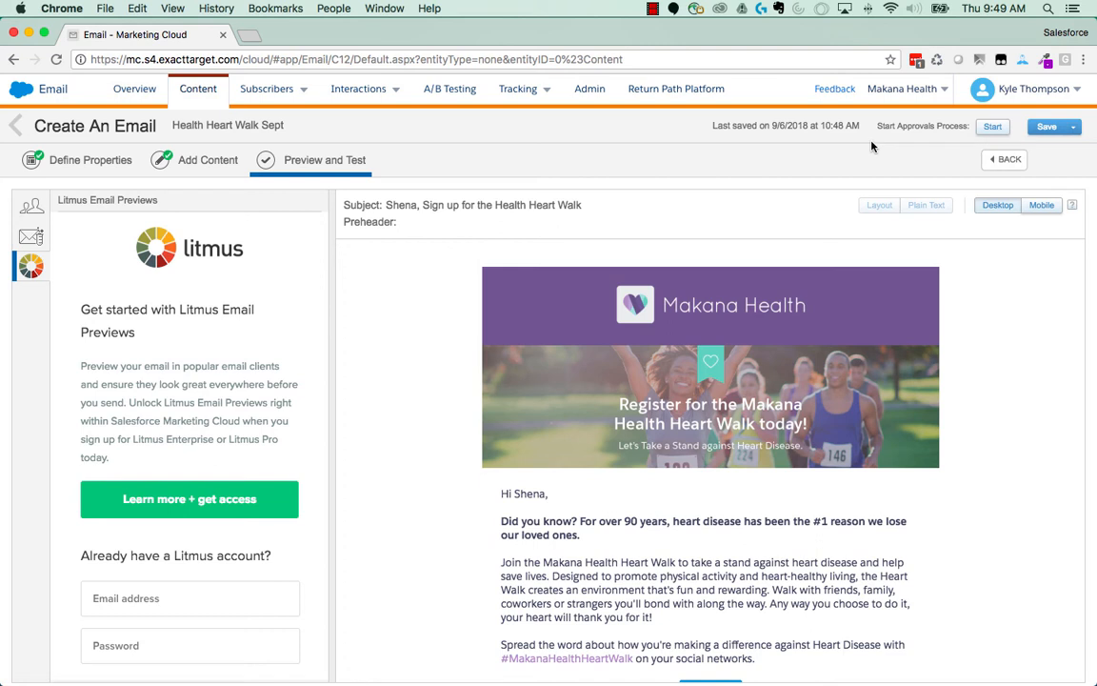
left_click(992, 125)
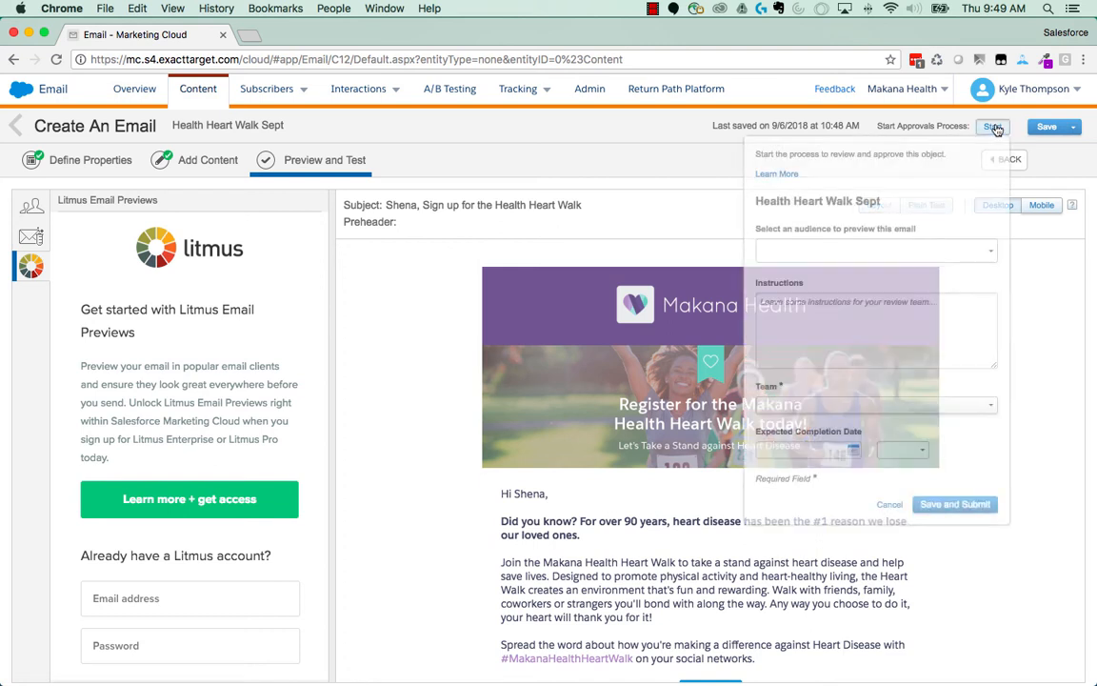
left_click(943, 250)
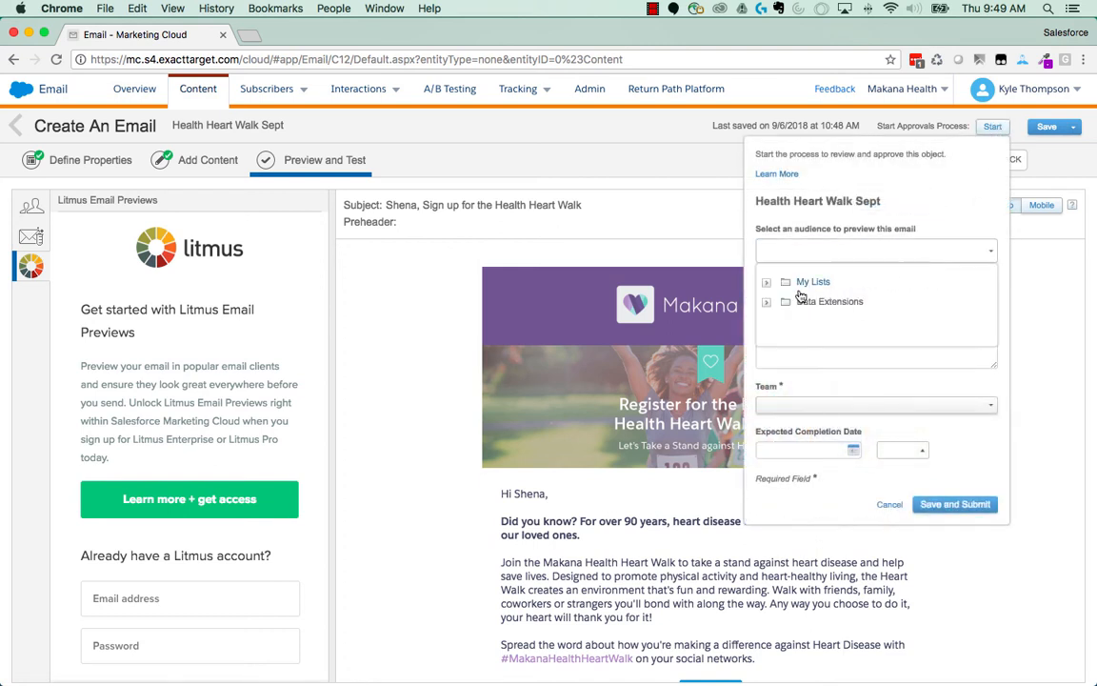
left_click(767, 303)
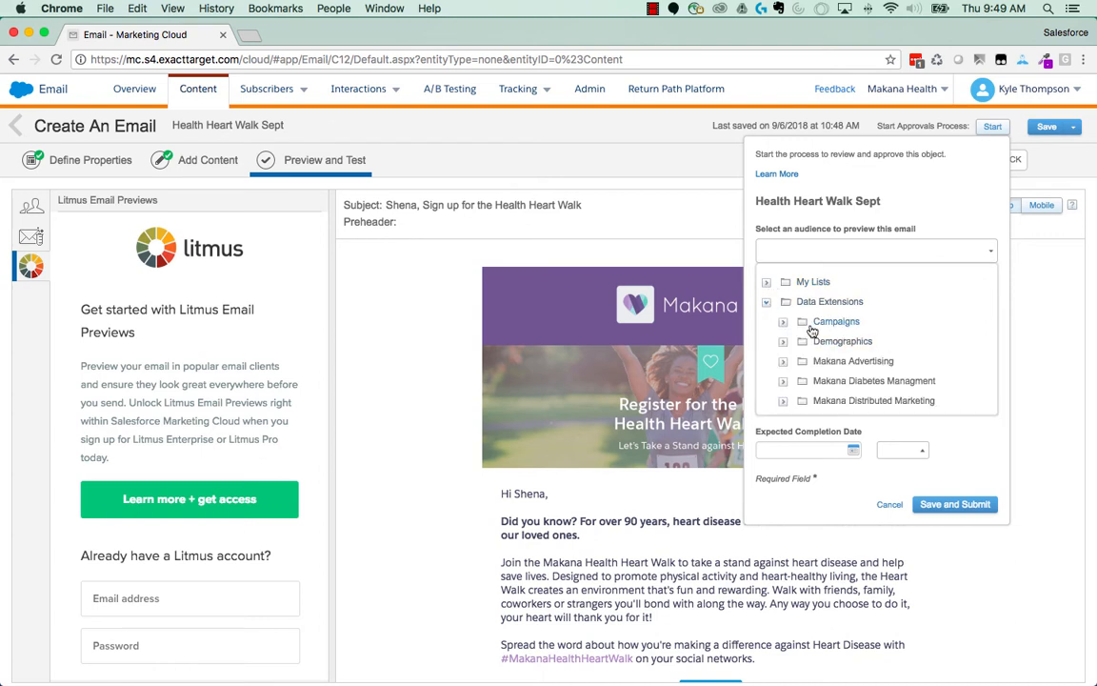
left_click(781, 326)
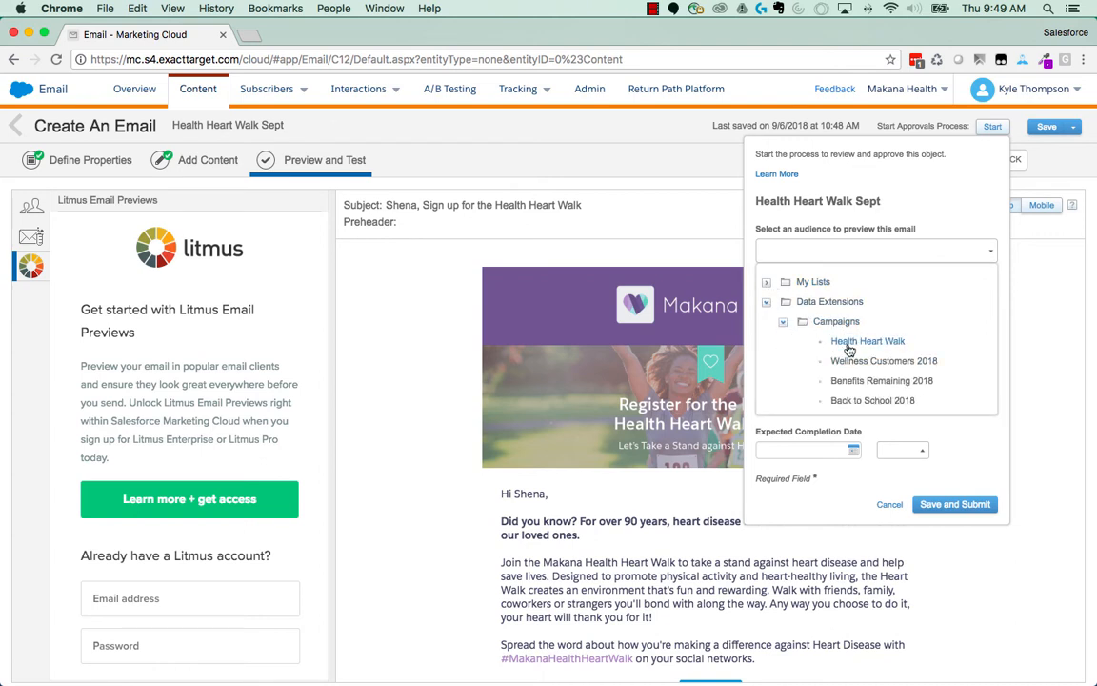
left_click(846, 342)
- Assign the signed-in user's own approval team, submit the email for review and close the confirmation
left_click(820, 406)
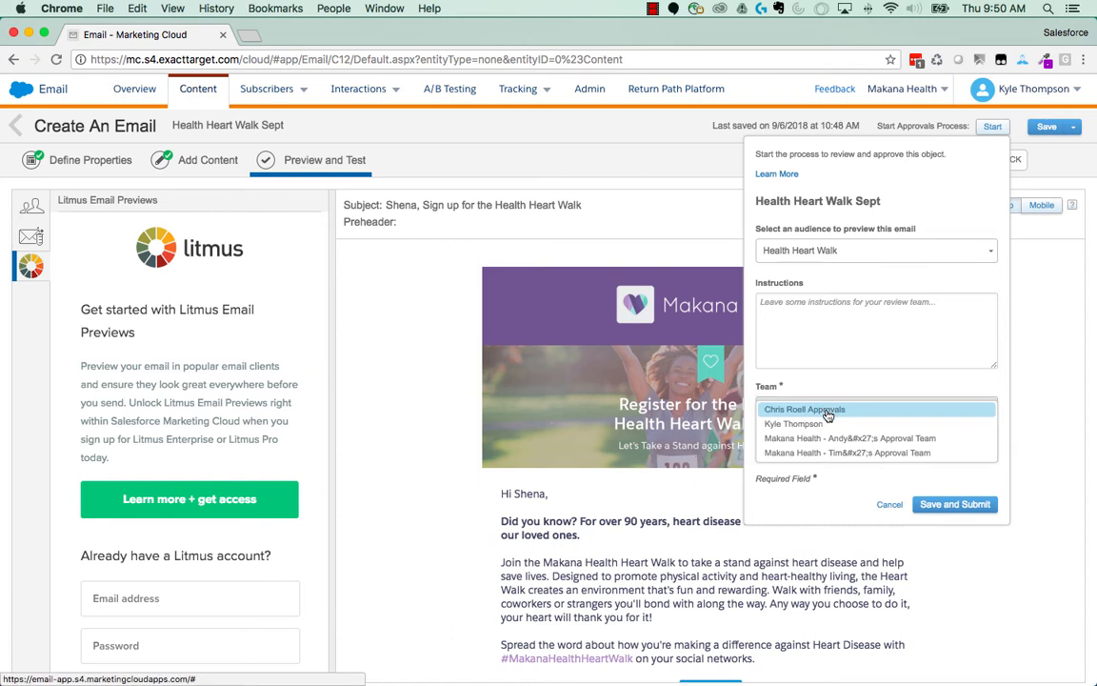
left_click(816, 425)
left_click(958, 506)
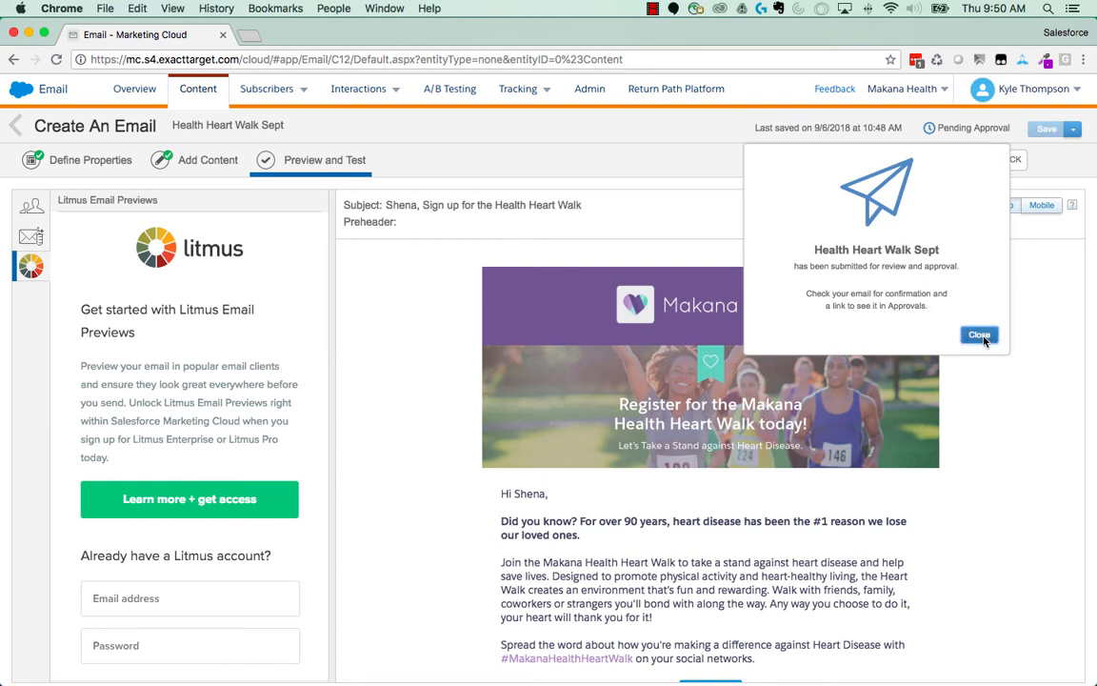
left_click(979, 334)
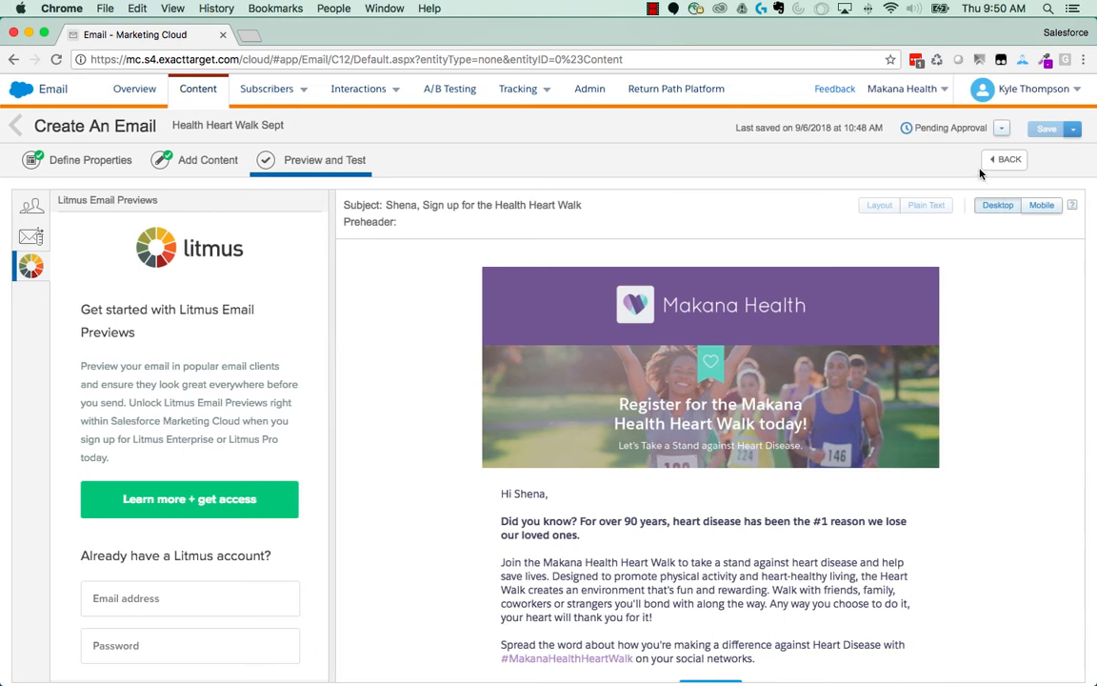
- Approve the pending Health Heart Walk Sept email and begin its send with Save and Send
left_click(1002, 130)
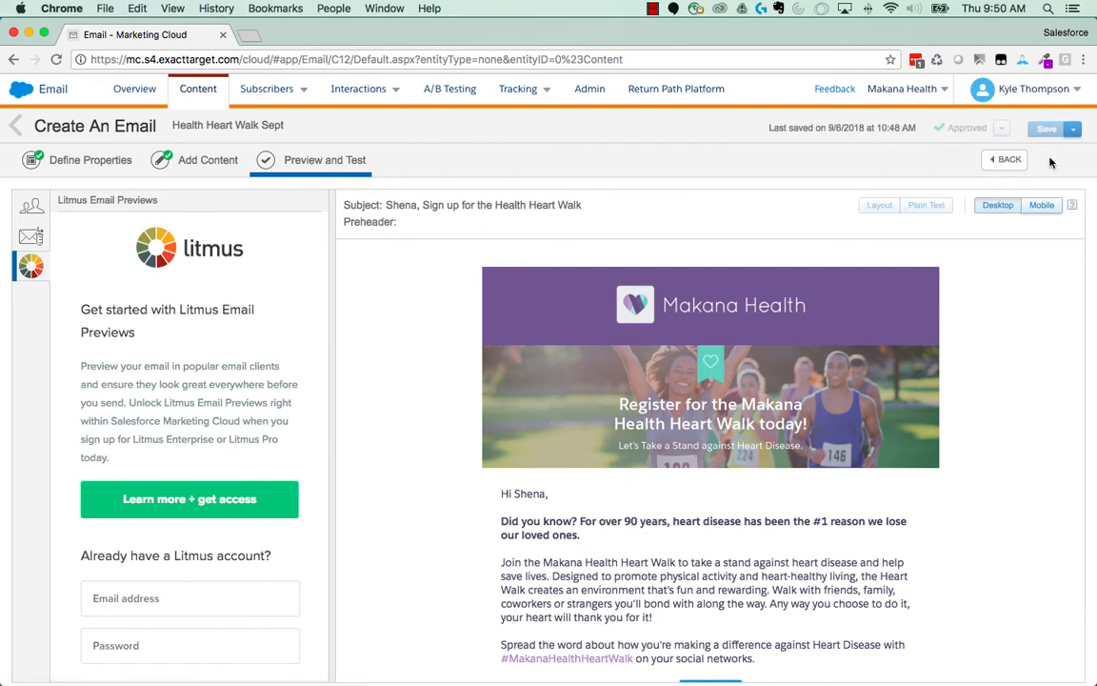
left_click(1074, 131)
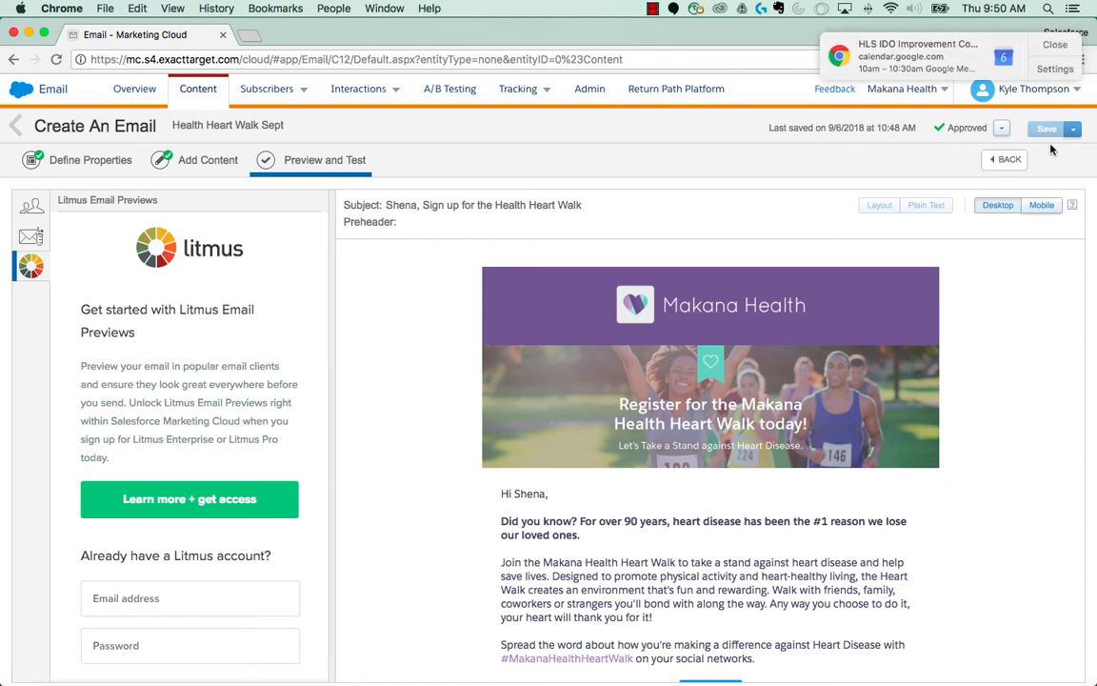
left_click(1074, 132)
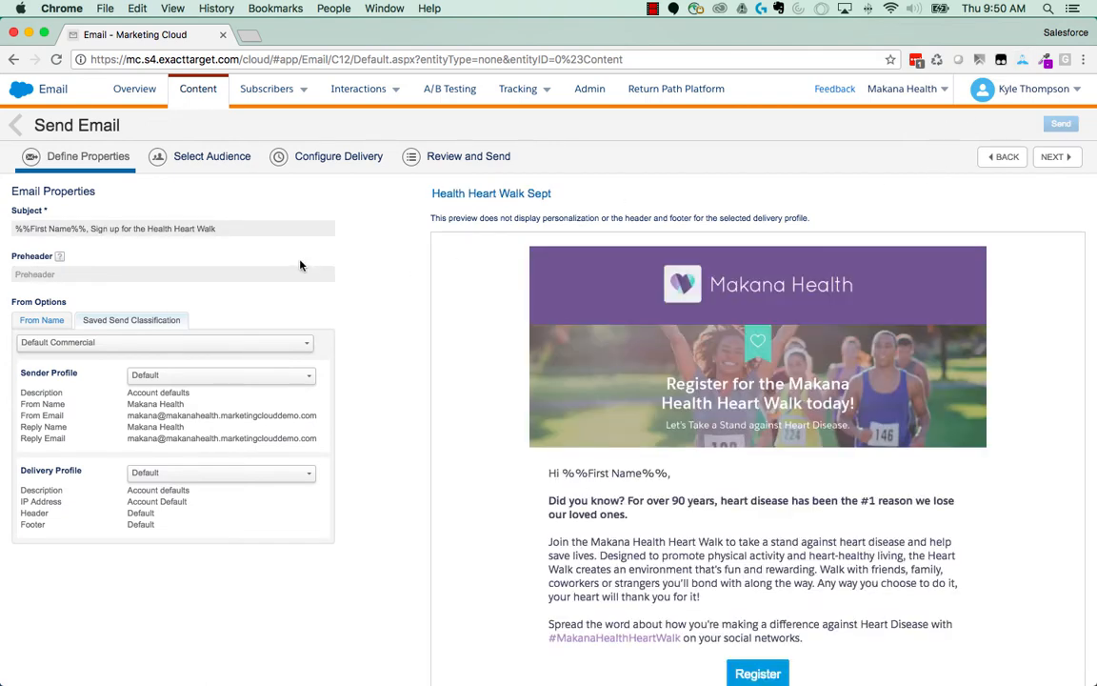
- Keep the default send properties and target the Health Heart Walk data extension in Campaigns with the All Subscribers publication list
scroll(301, 266, "down", 1)
mouse_move(298, 264)
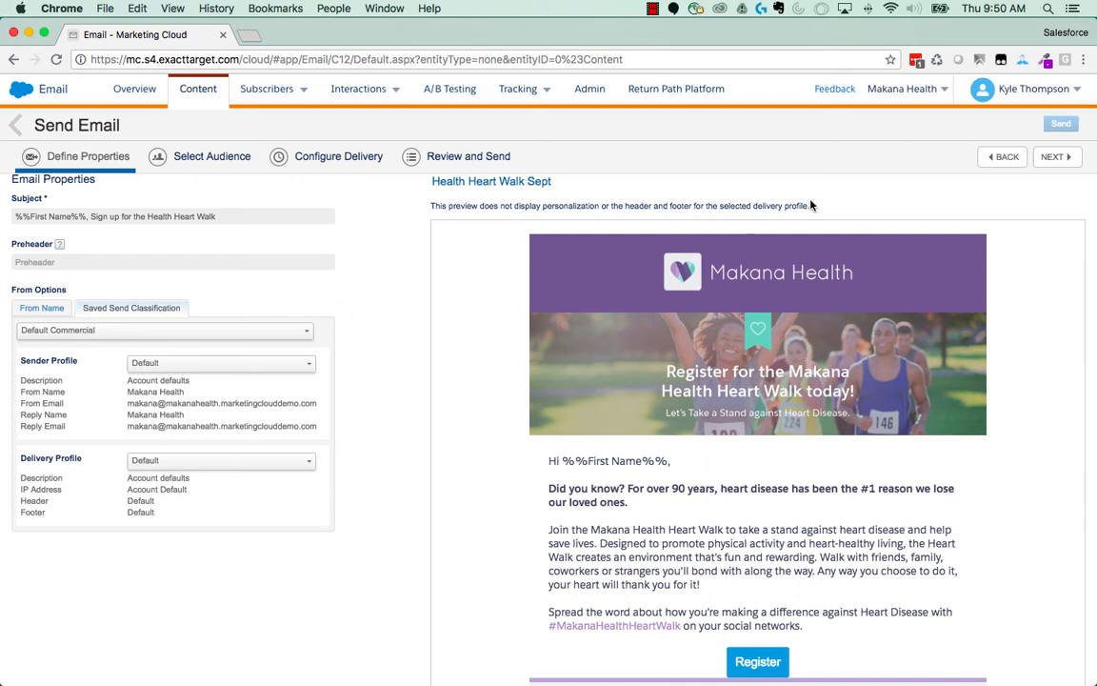
left_click(1049, 158)
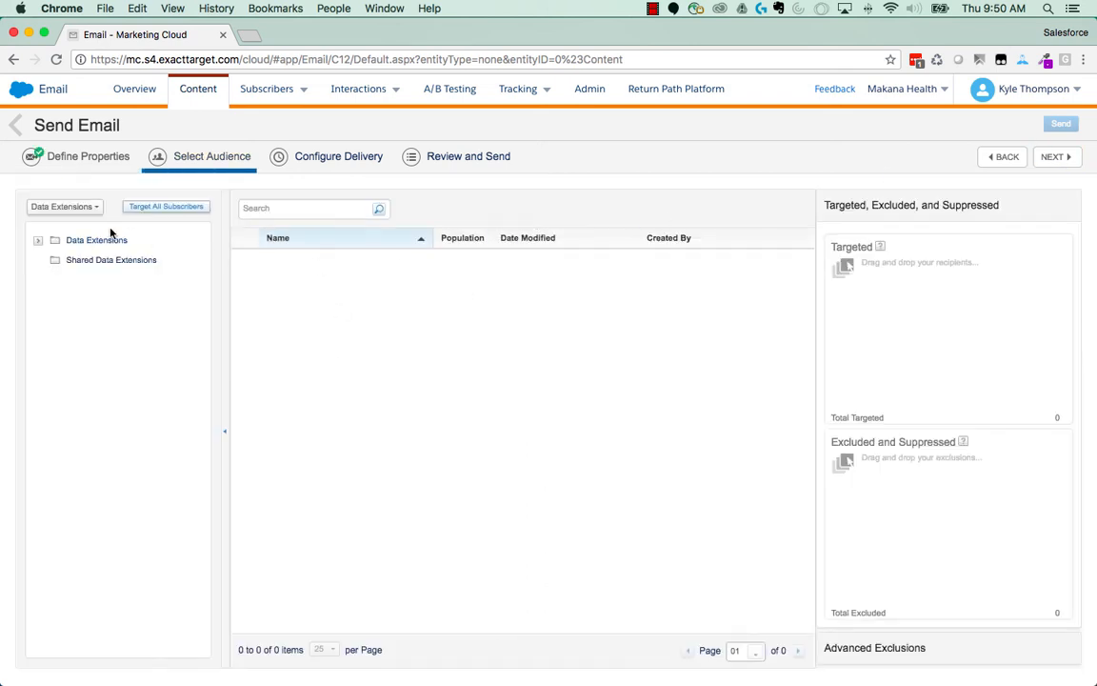
left_click(37, 241)
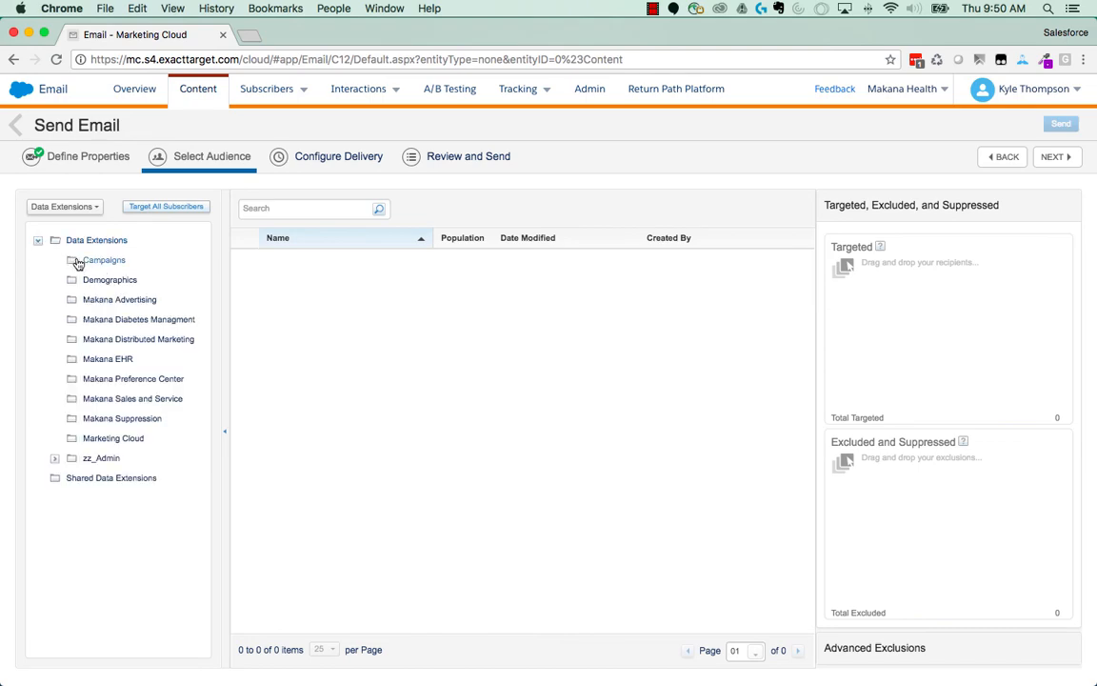
left_click(81, 260)
left_click(296, 321)
mouse_move(296, 321)
left_mouse_down()
mouse_move(901, 326)
mouse_move(895, 316)
left_mouse_up()
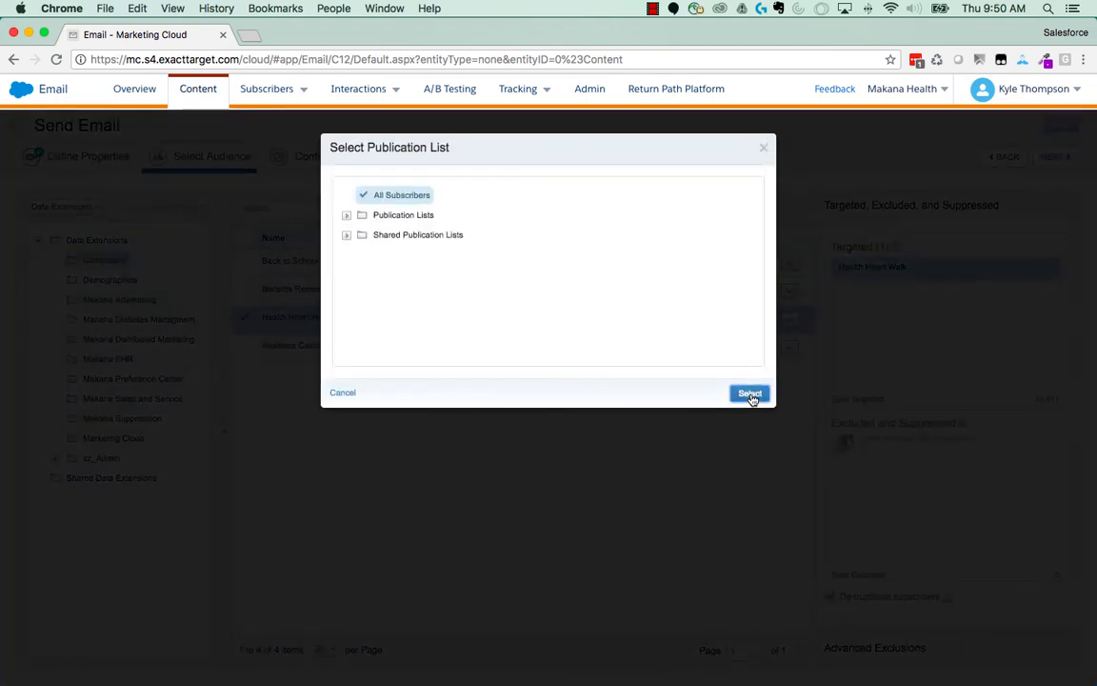
left_click(750, 394)
- Keep the Send Immediately delivery settings, confirm that the information is correct and send the email
left_click(1053, 158)
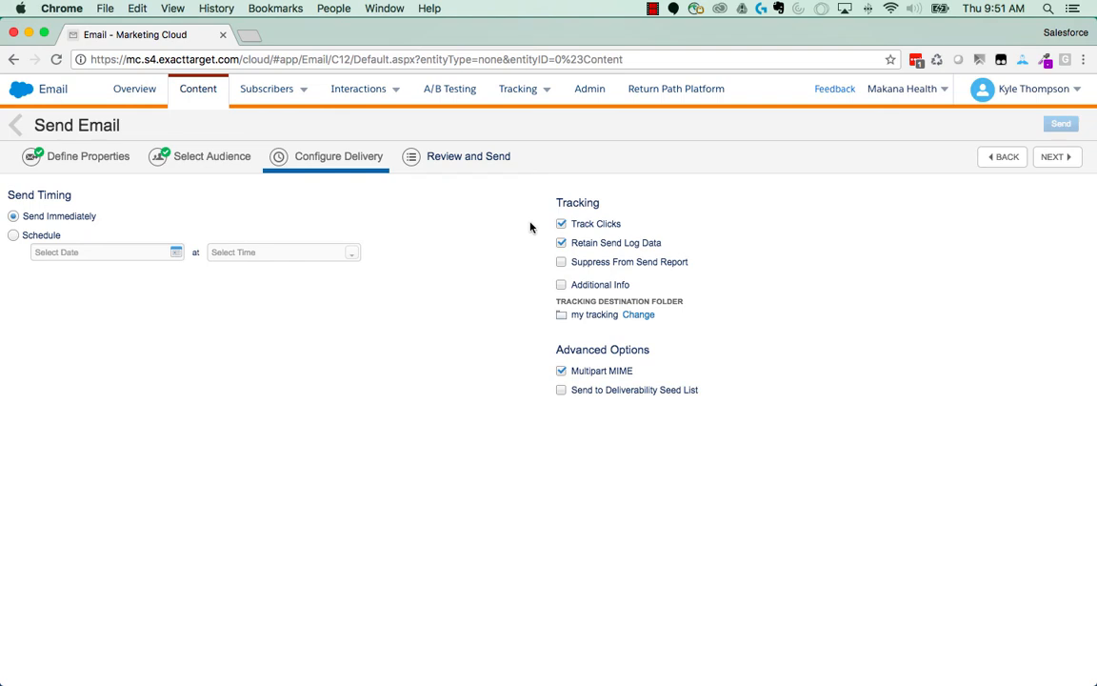
left_click(1054, 156)
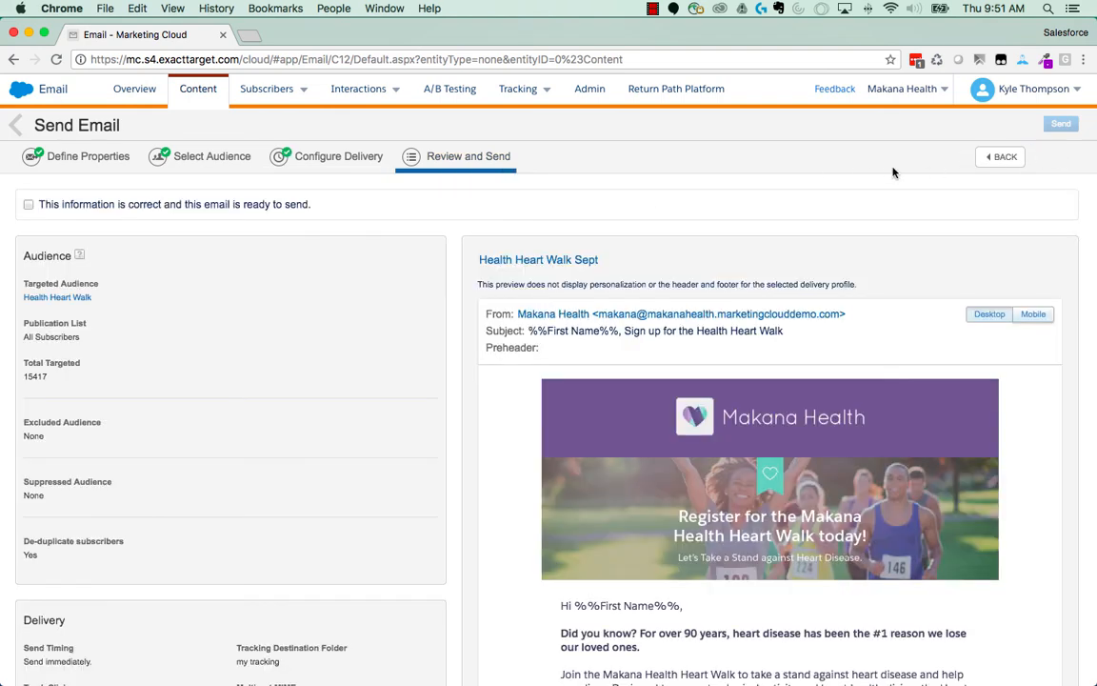
left_click(65, 206)
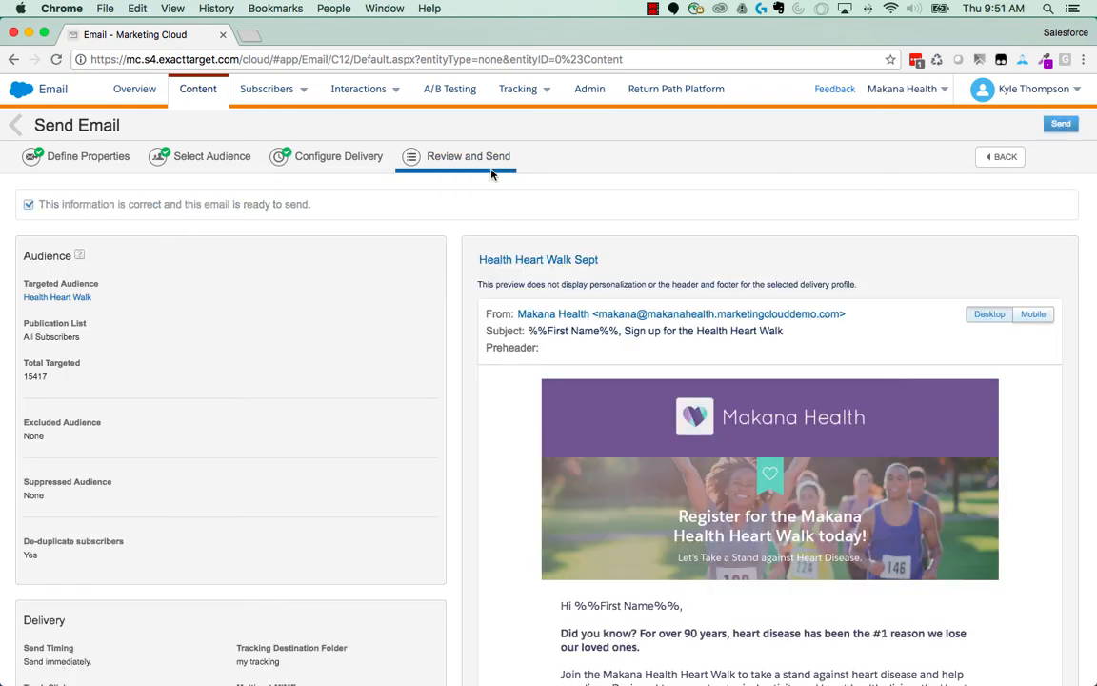
left_click(1061, 124)
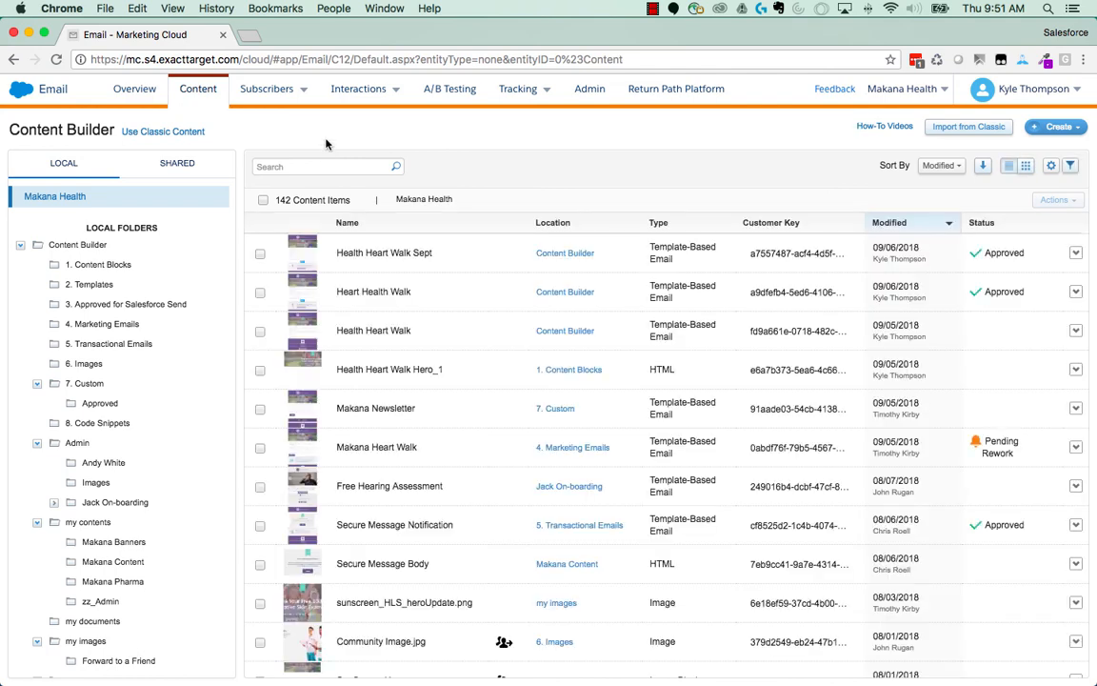
- View the tracking details of the Health Heart Walk Sept send and return to the My Tracking list
left_click(522, 91)
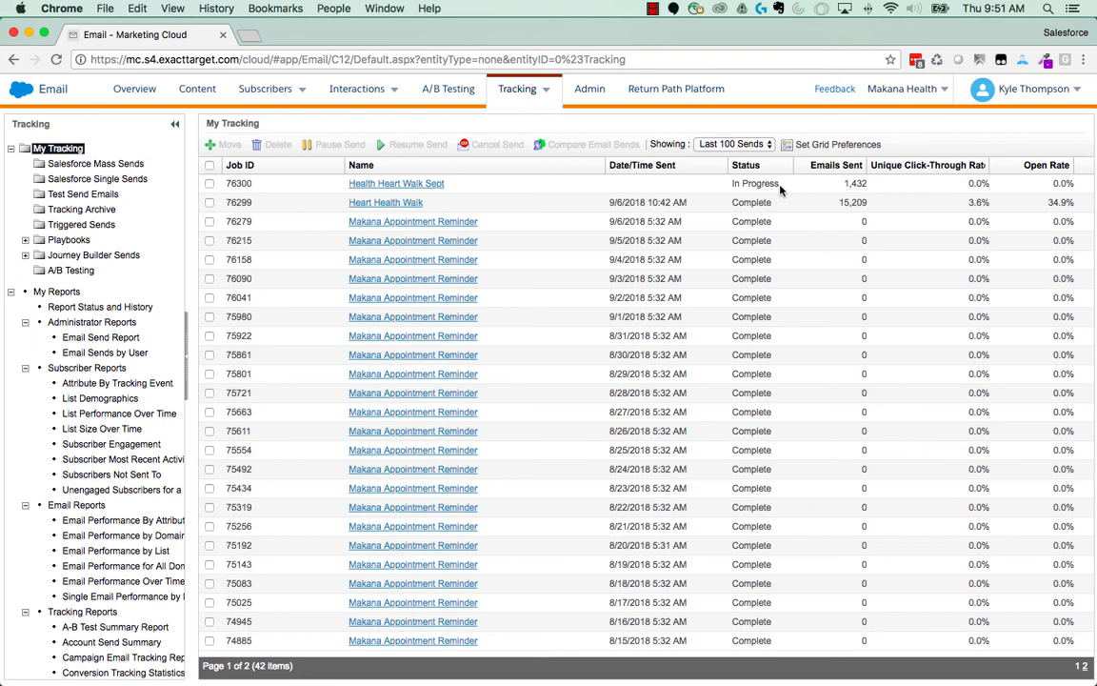
left_click(392, 186)
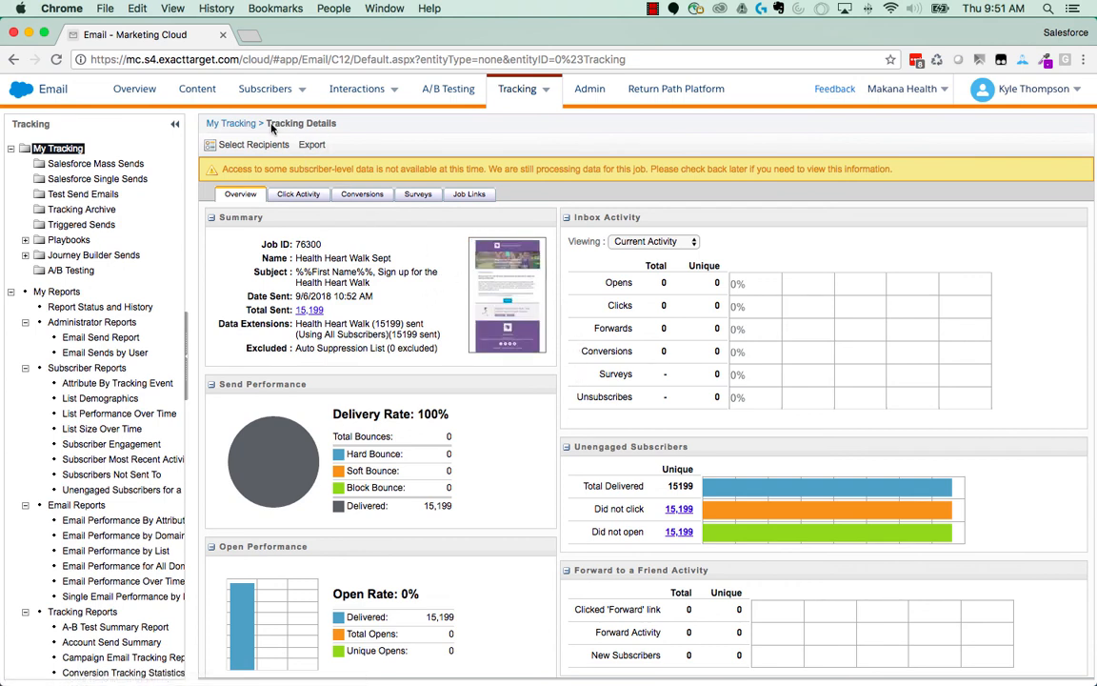
left_click(225, 125)
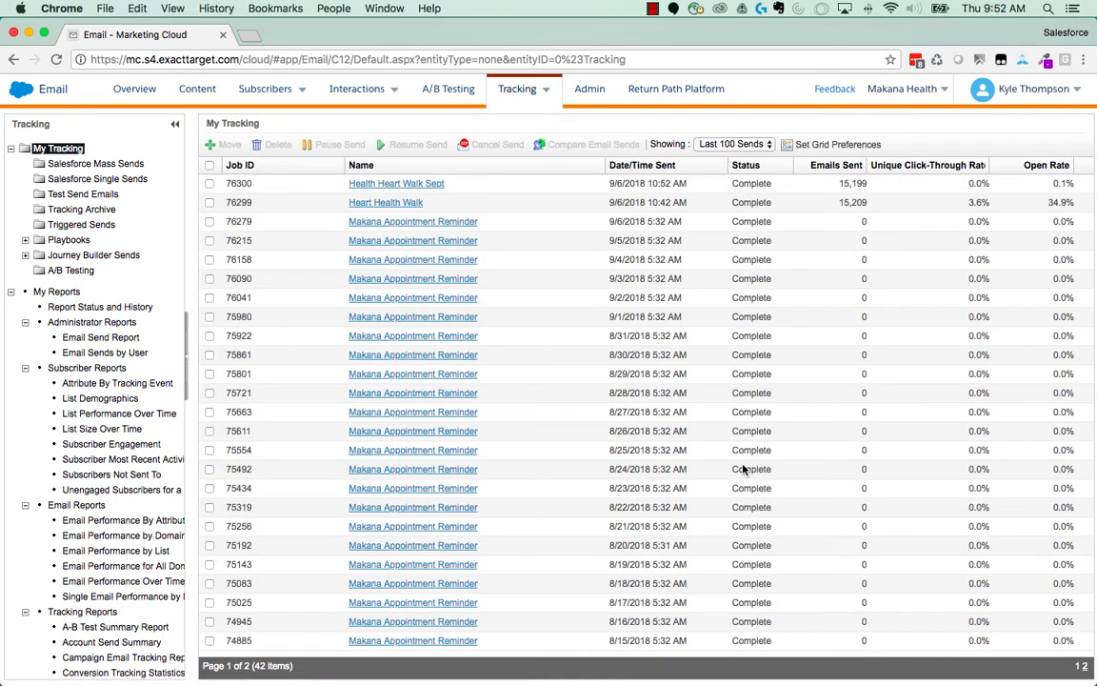
- Open the oldest Makana Healthy Heart Walk send on the second tracking page and examine its overview and Inbox Activity
left_click(1083, 666)
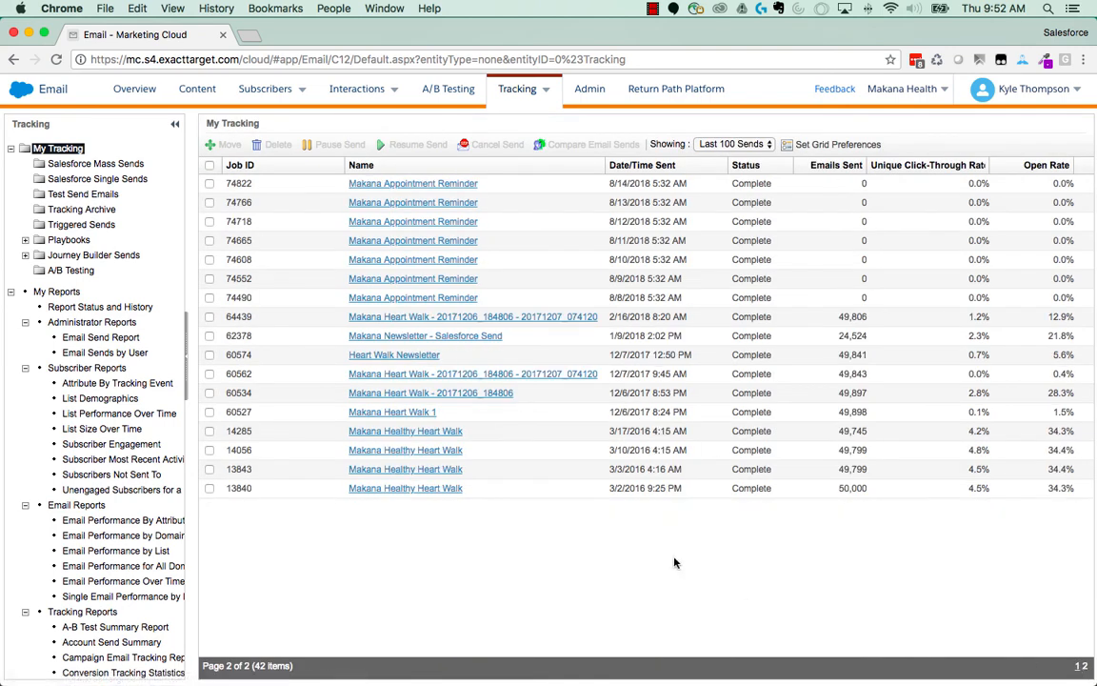
left_click(407, 491)
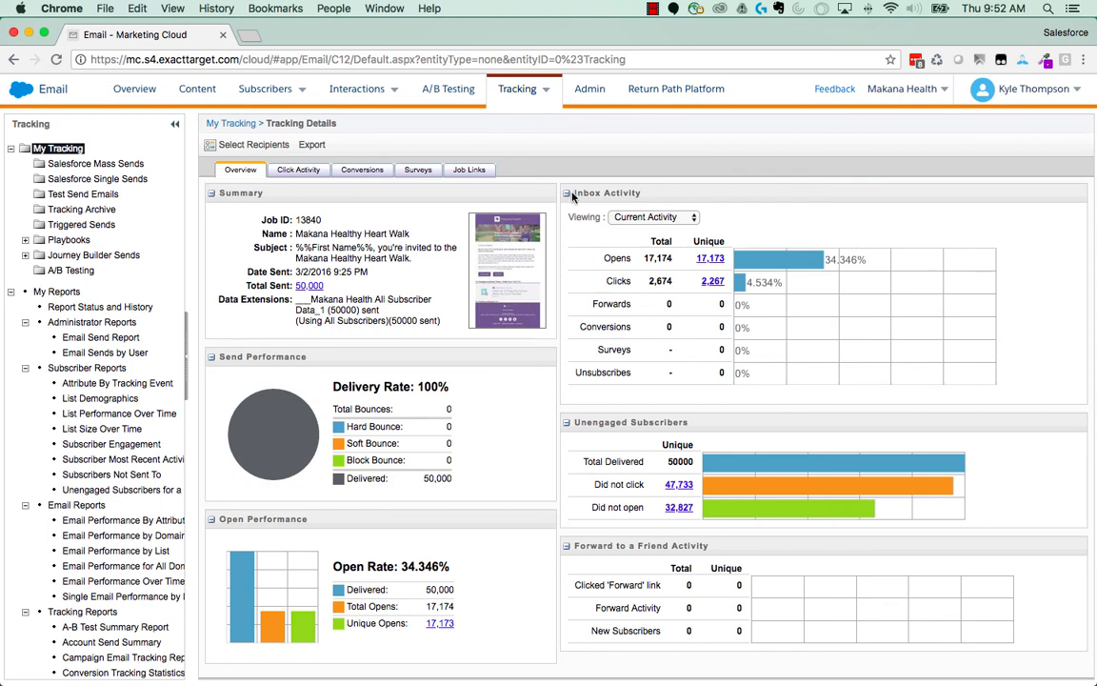
left_click_drag(570, 196, 589, 196)
left_click(657, 197)
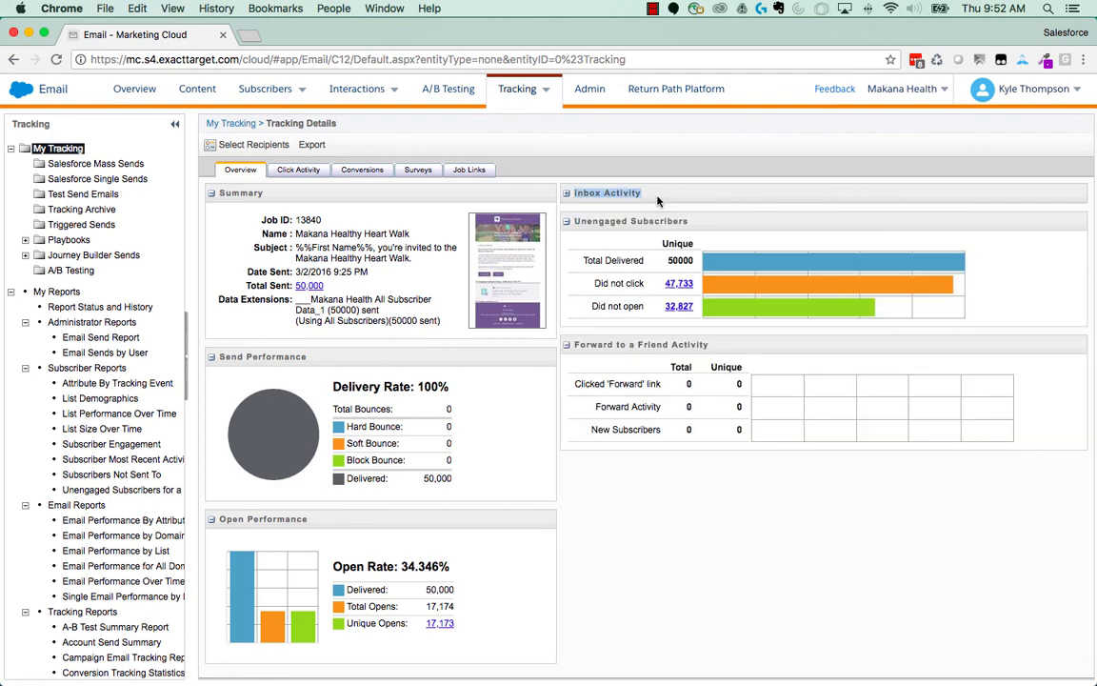
left_click(567, 194)
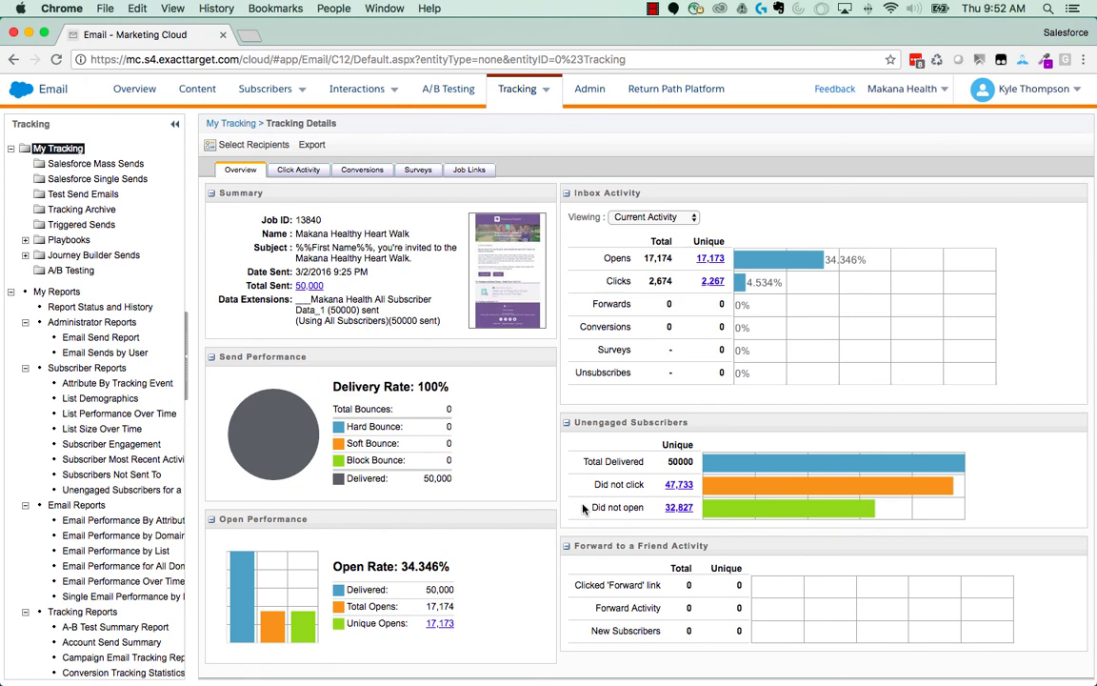
- Examine the send's Click Activity in the Email Overlay View, checking the click shares on the email's buttons
left_click(296, 173)
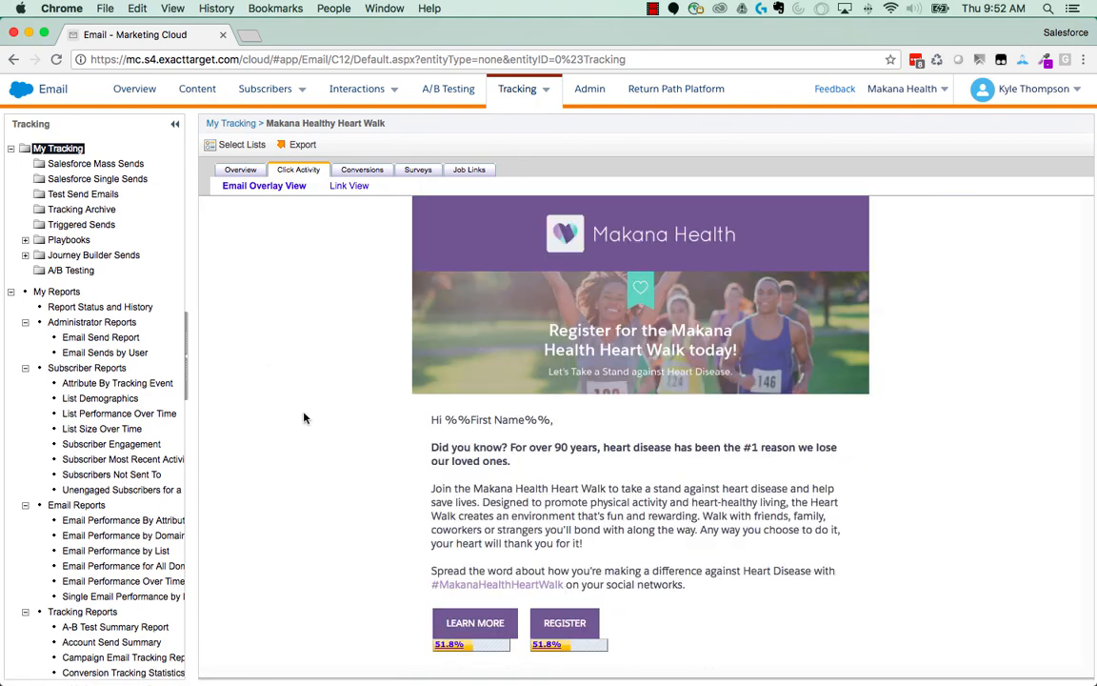
scroll(305, 438, "down", 1)
scroll(305, 437, "down", 1)
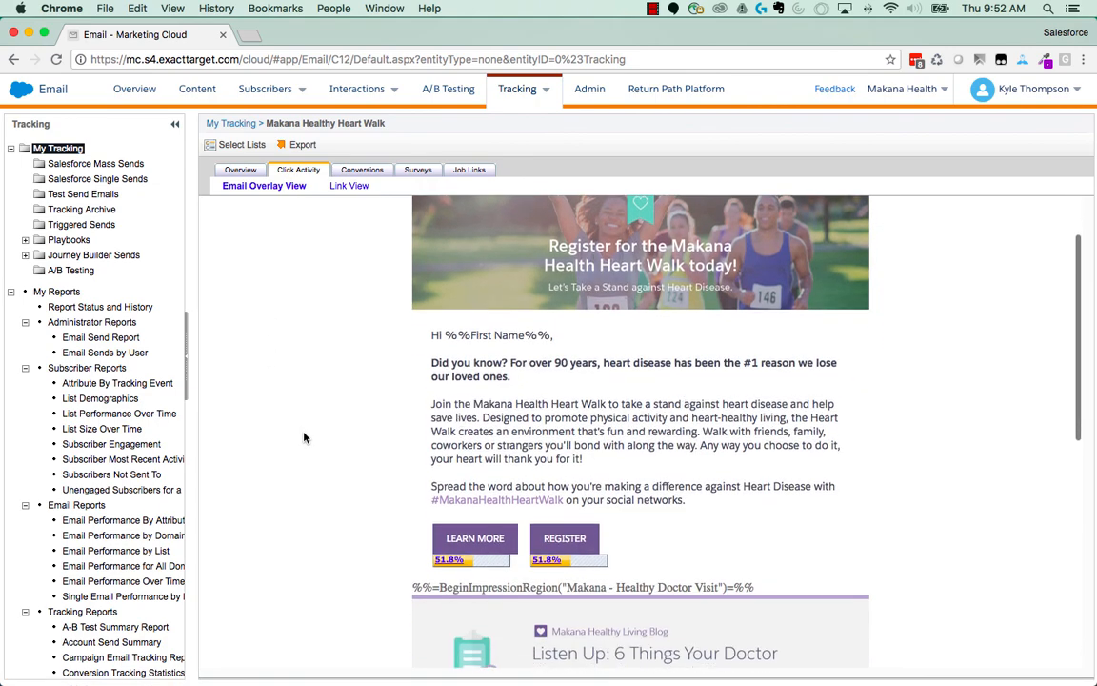
scroll(305, 437, "down", 2)
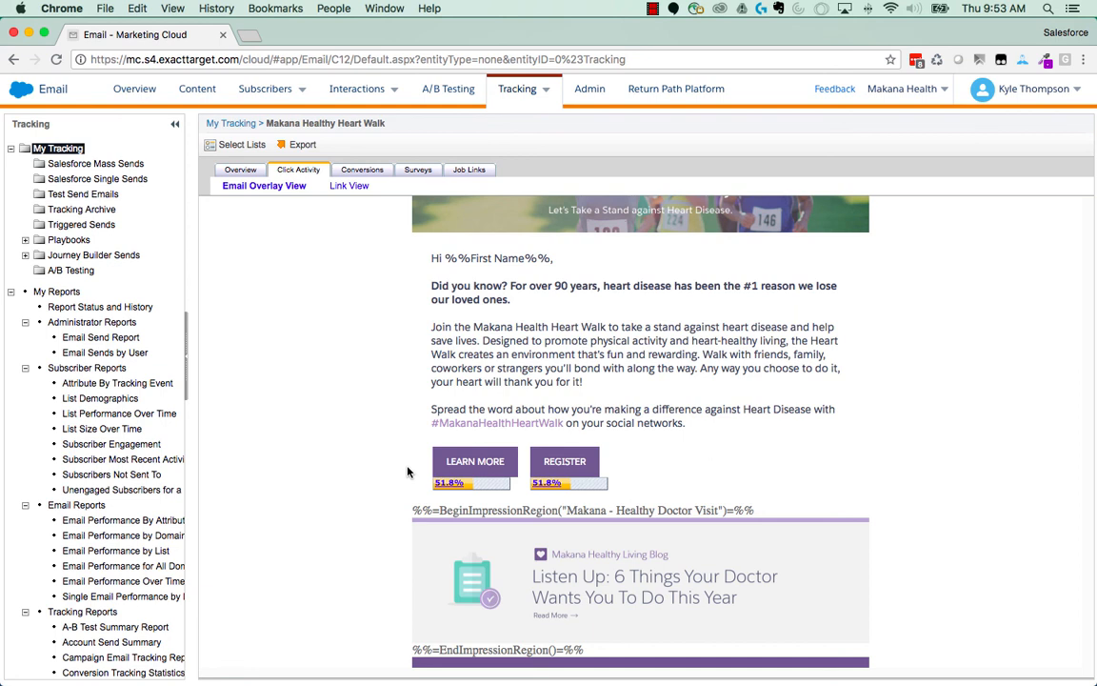
scroll(408, 471, "up", 3)
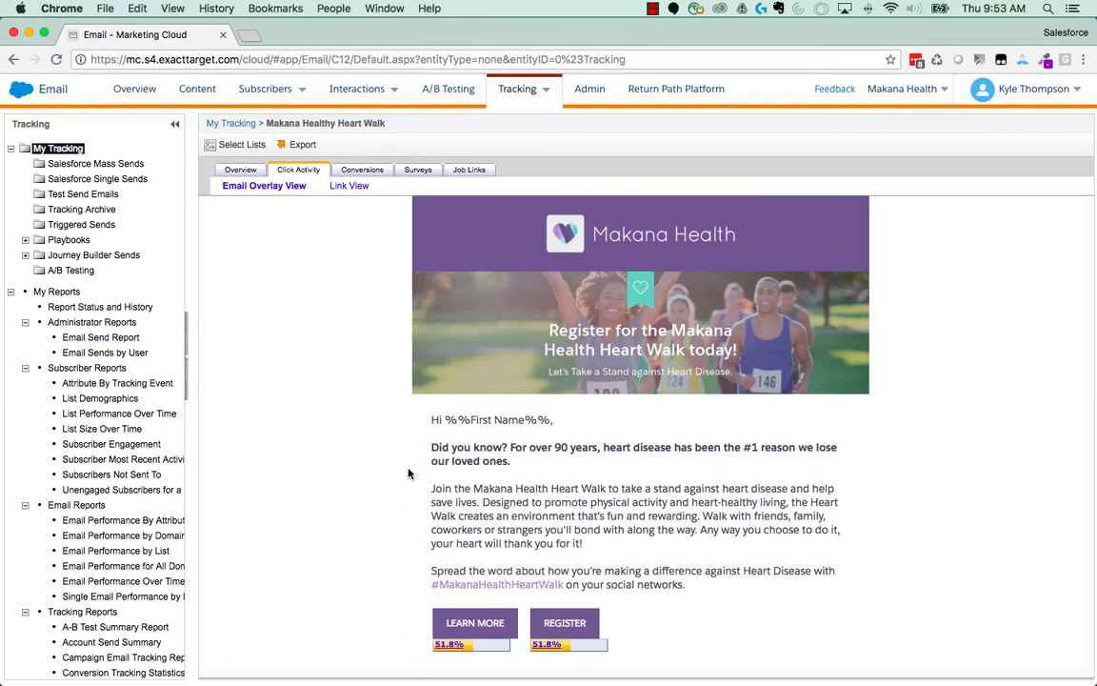